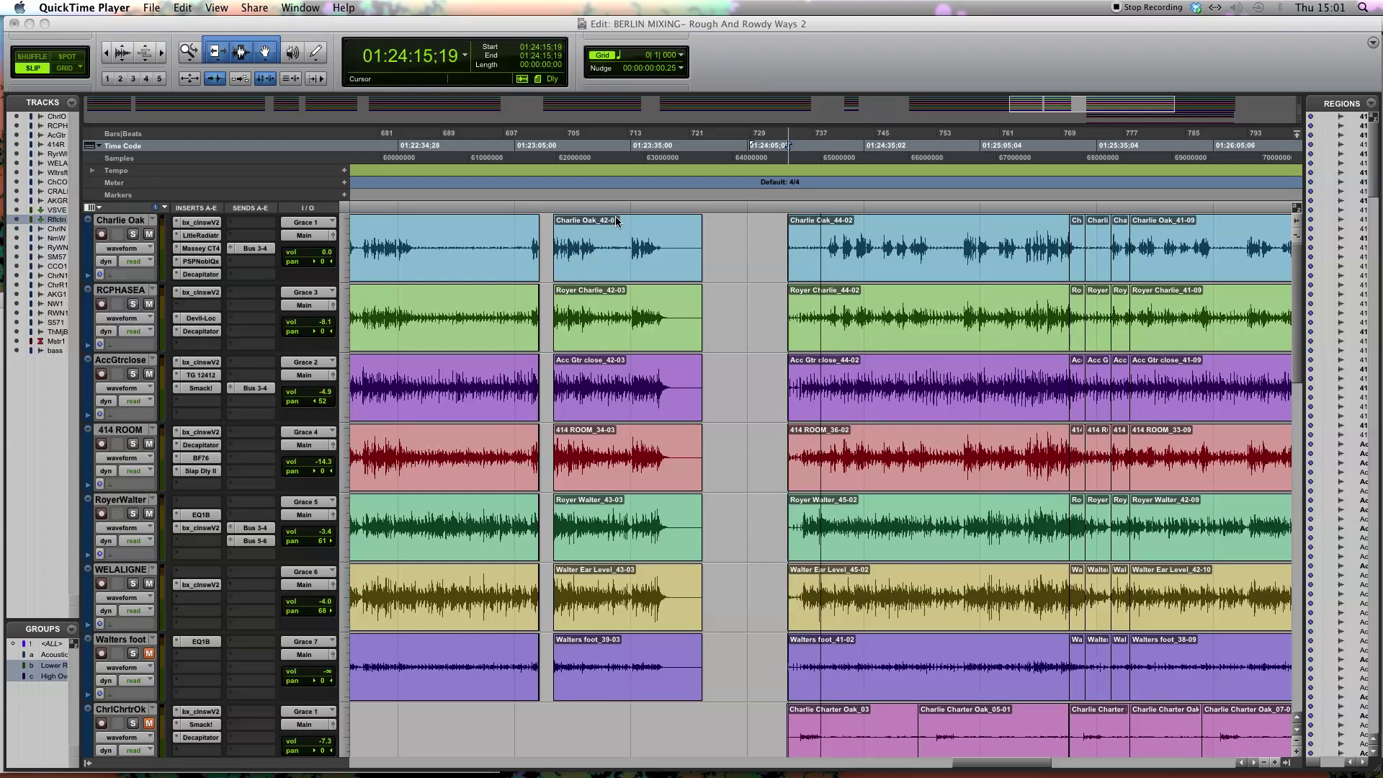
Step: Bring the BERLIN MIXING Edit window forward in place of QuickTime Player
left_click(550, 25)
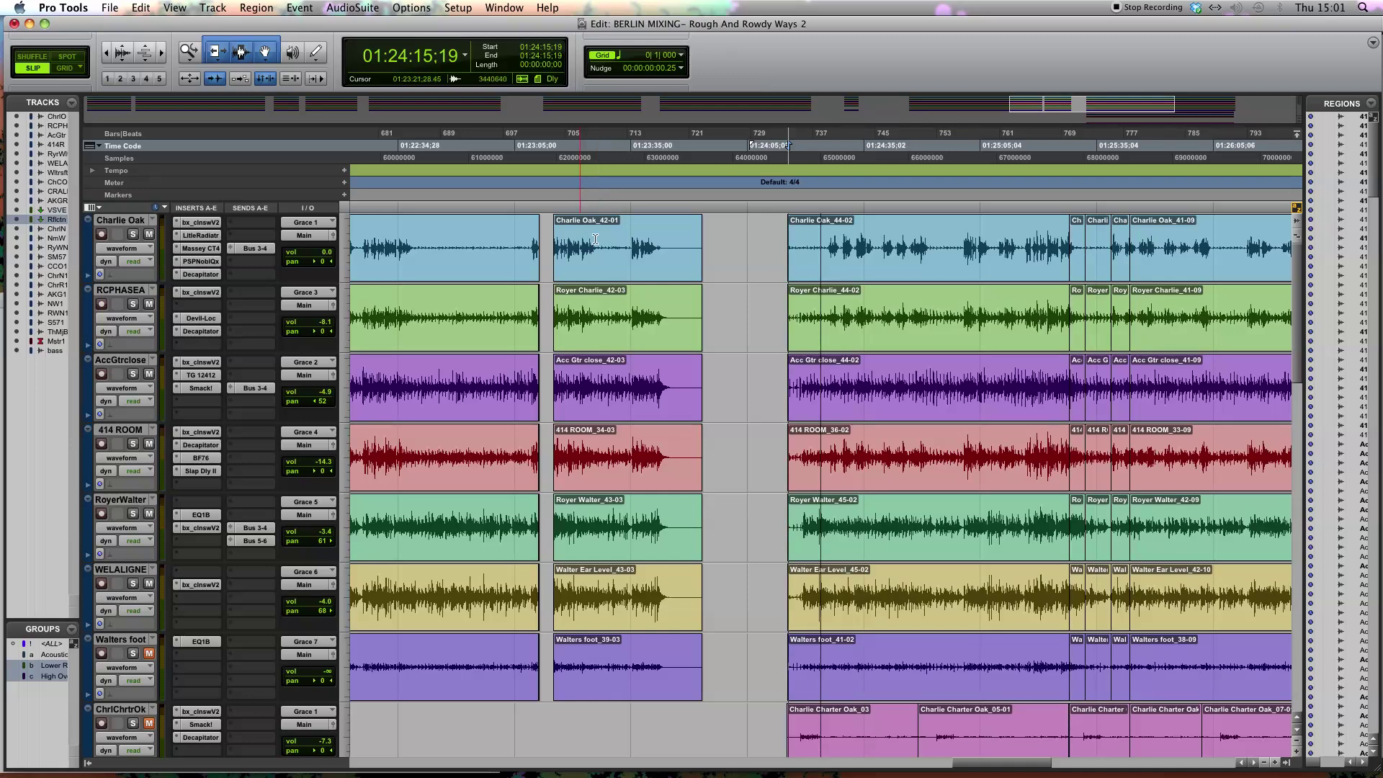
Step: Play the session from 01:24:15:19 through the edit gaps, stop, and scroll the track list down and back
key("space")
scroll(834, 252, "left", 2)
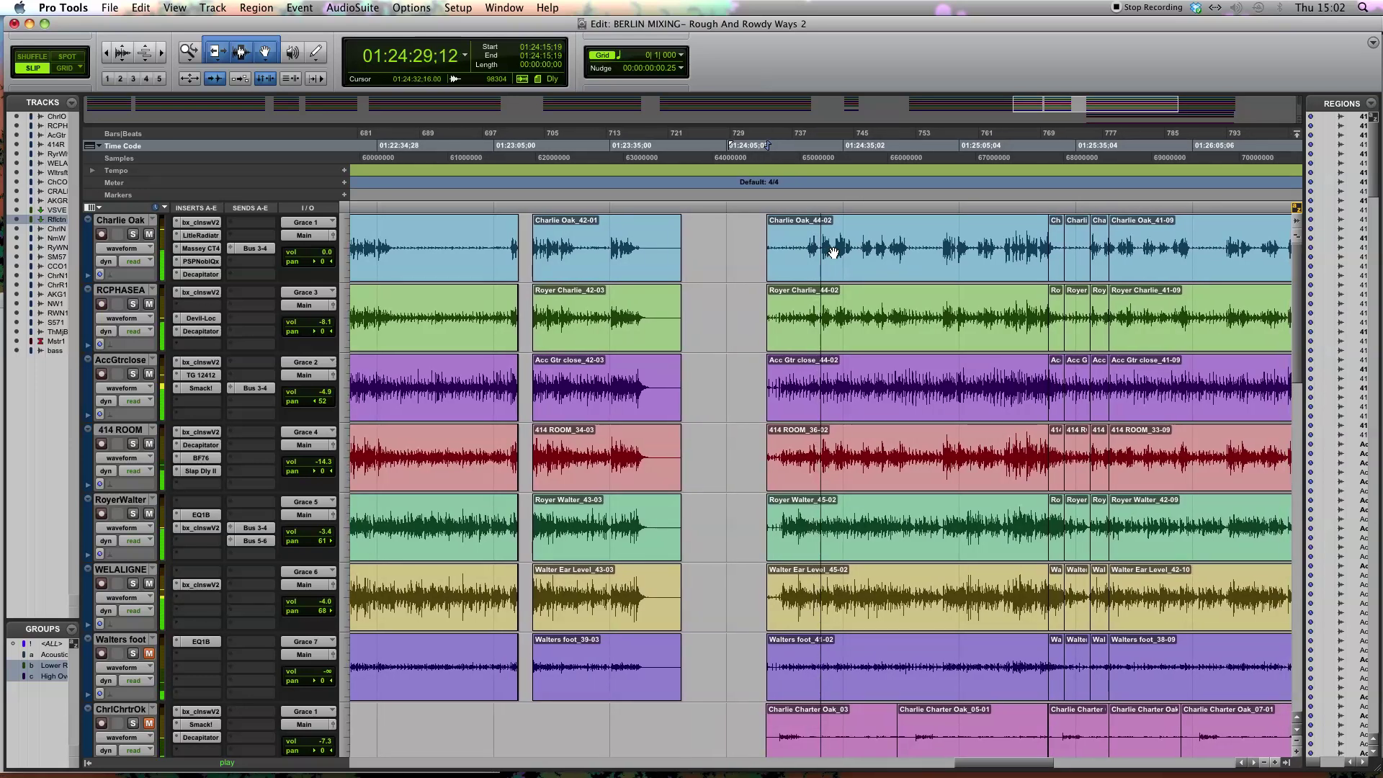
key("space")
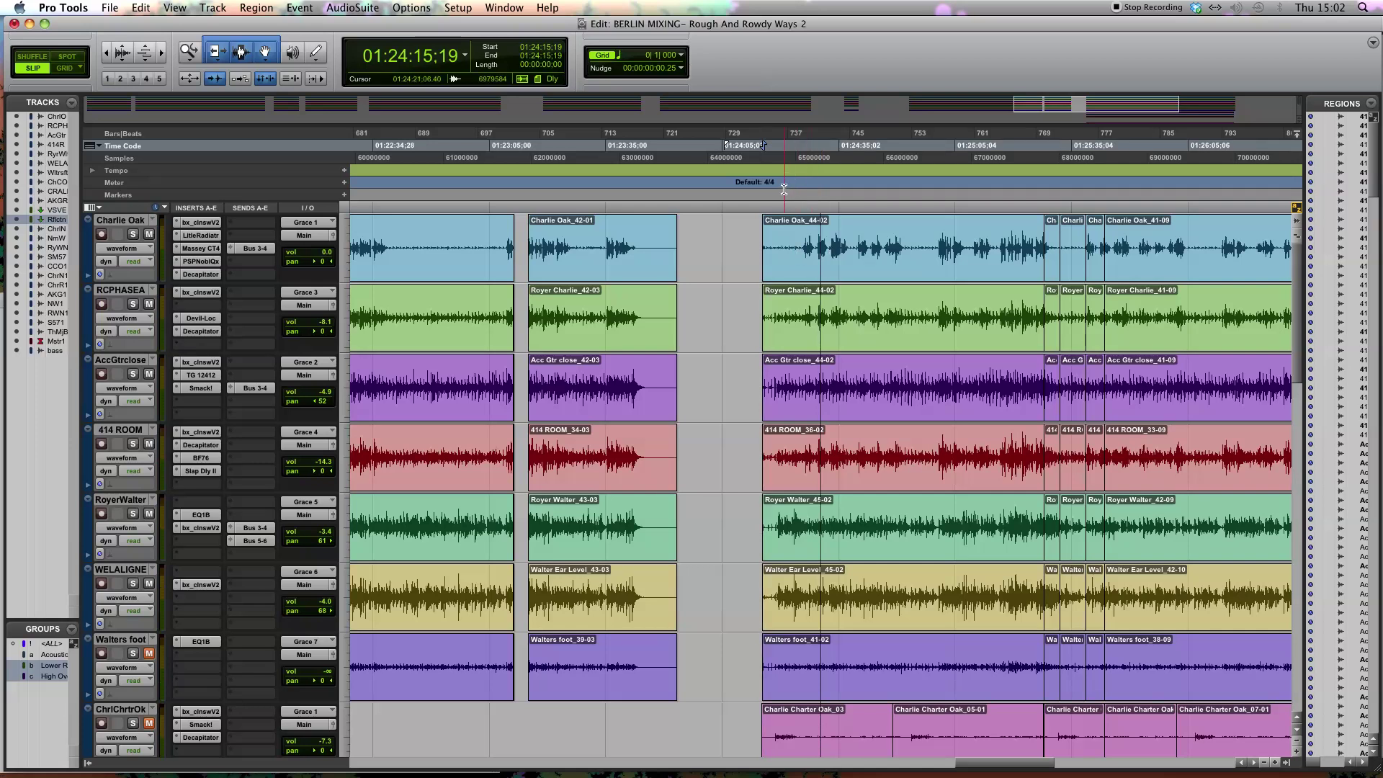
scroll(1042, 257, "down", 6)
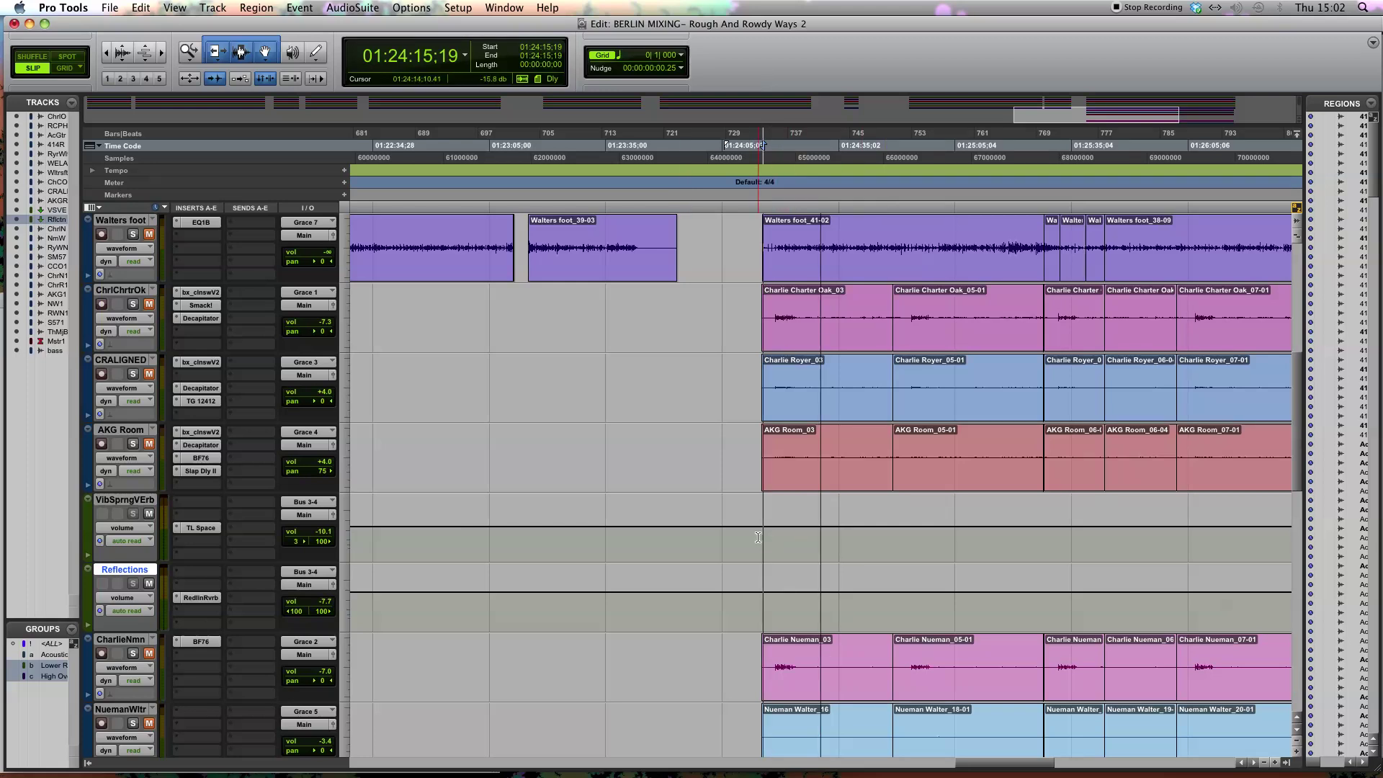
scroll(756, 263, "up", 6)
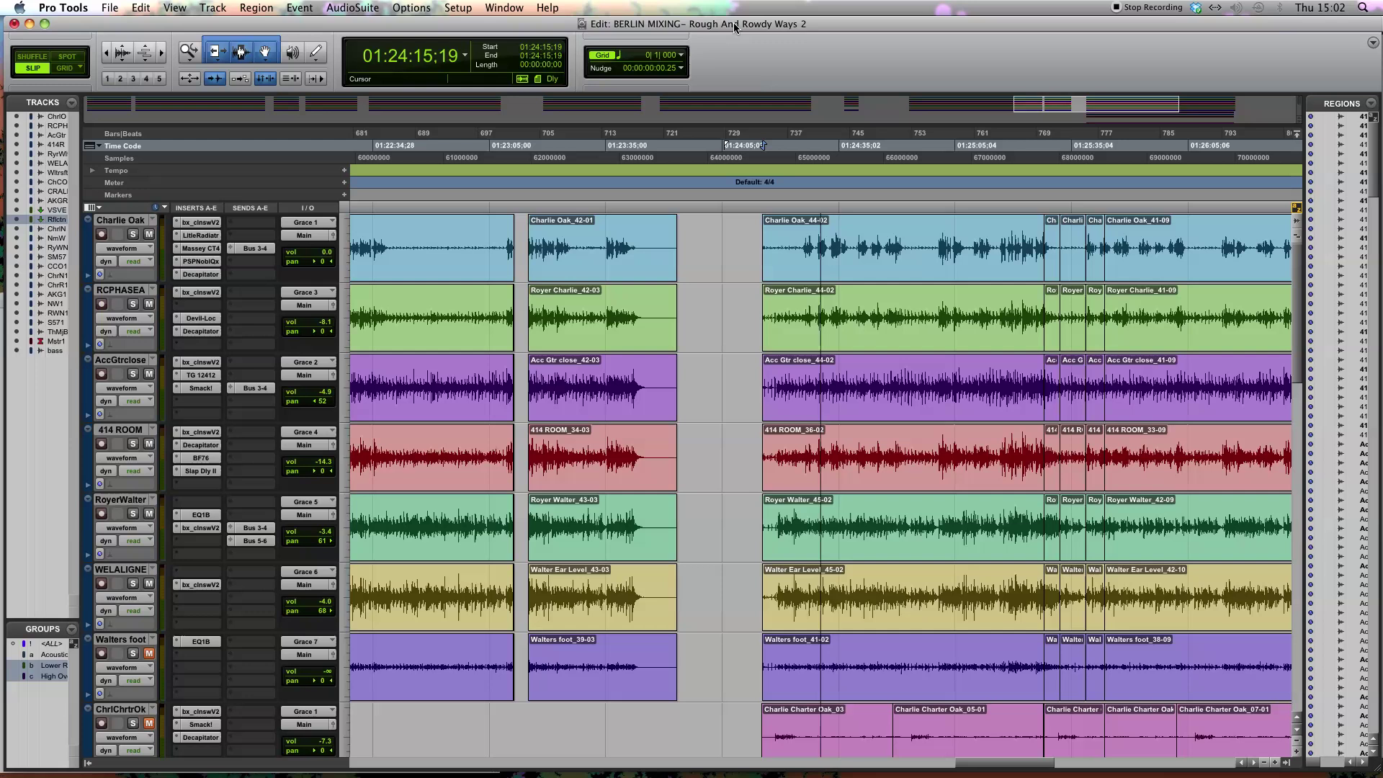
Step: Nudge the Edit window, replay the passage from 01:24:15:19 and stop, then minimize the Edit window
left_click_drag(733, 23, 732, 24)
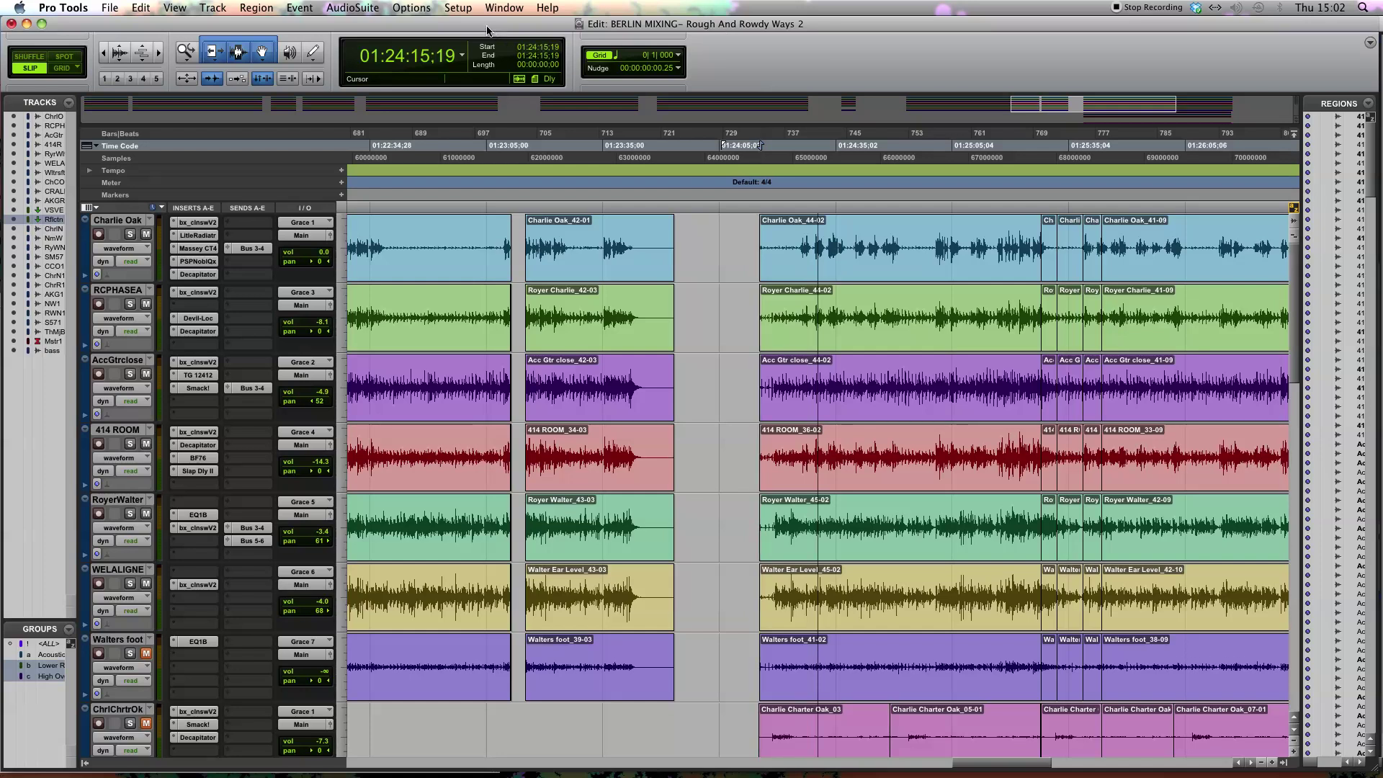
left_click_drag(487, 28, 490, 32)
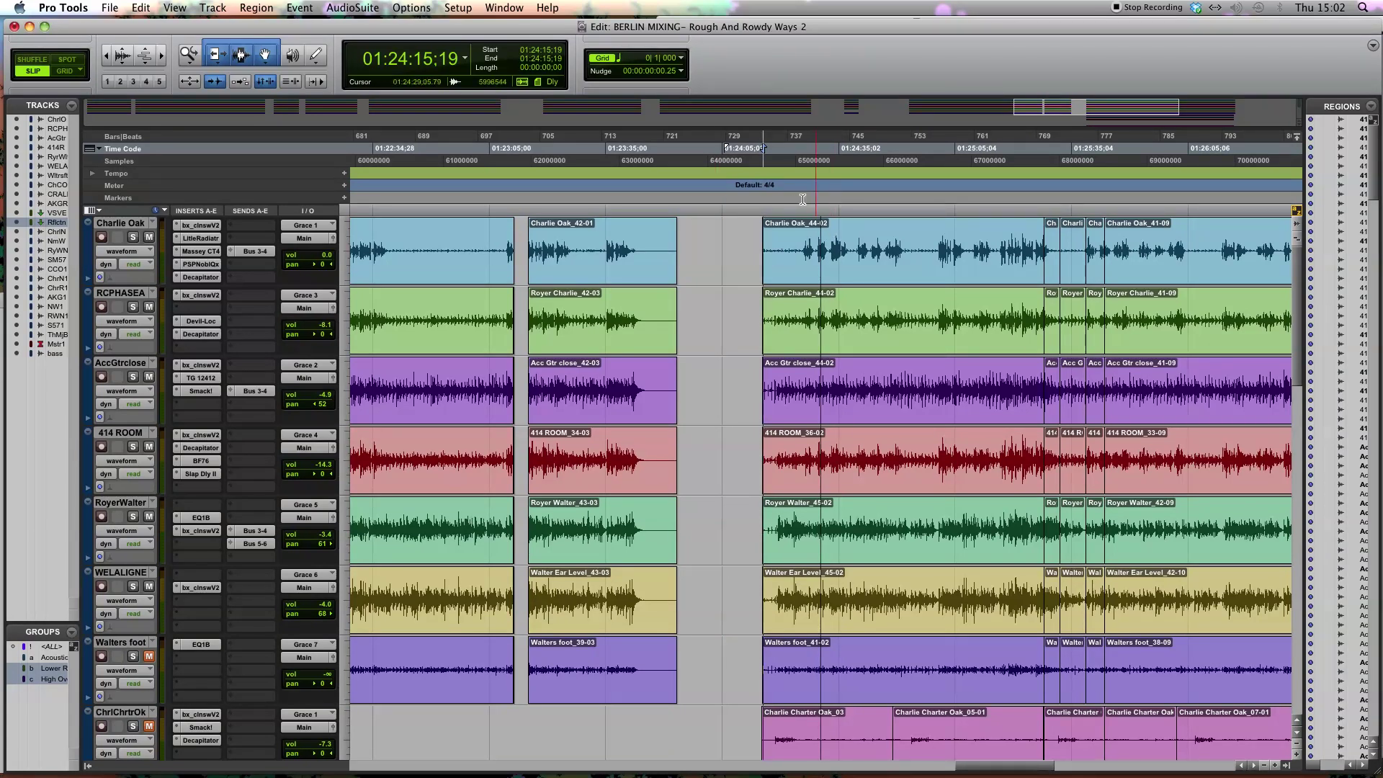
key("space")
key("space")
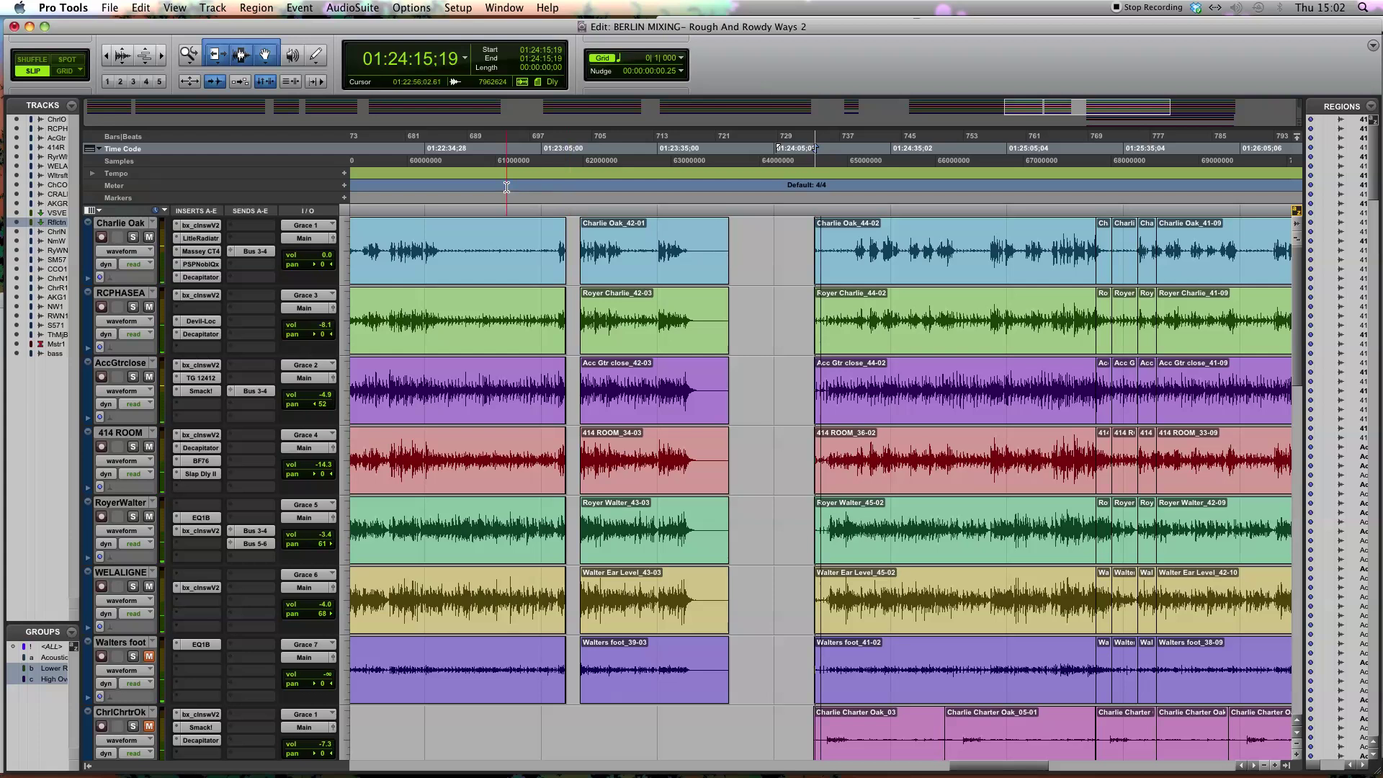
key("space")
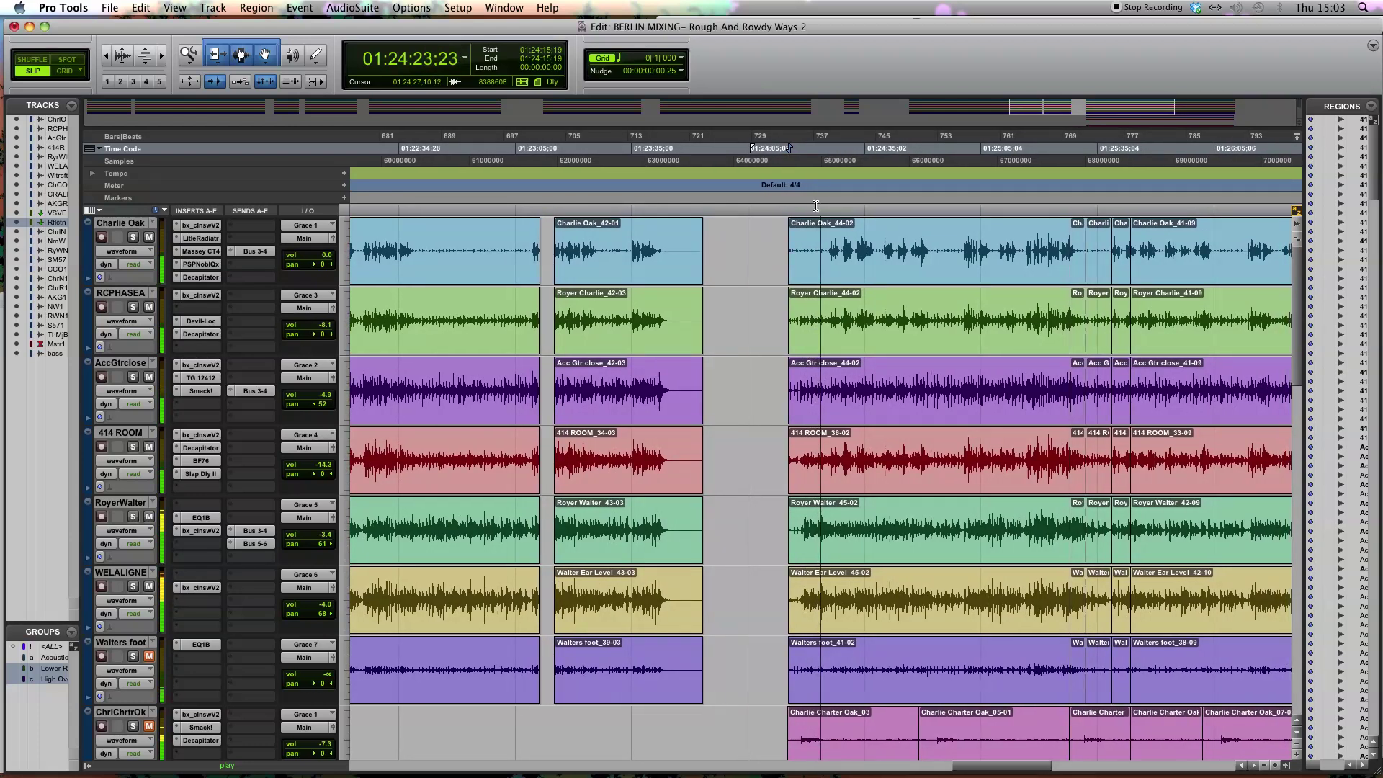
key("space")
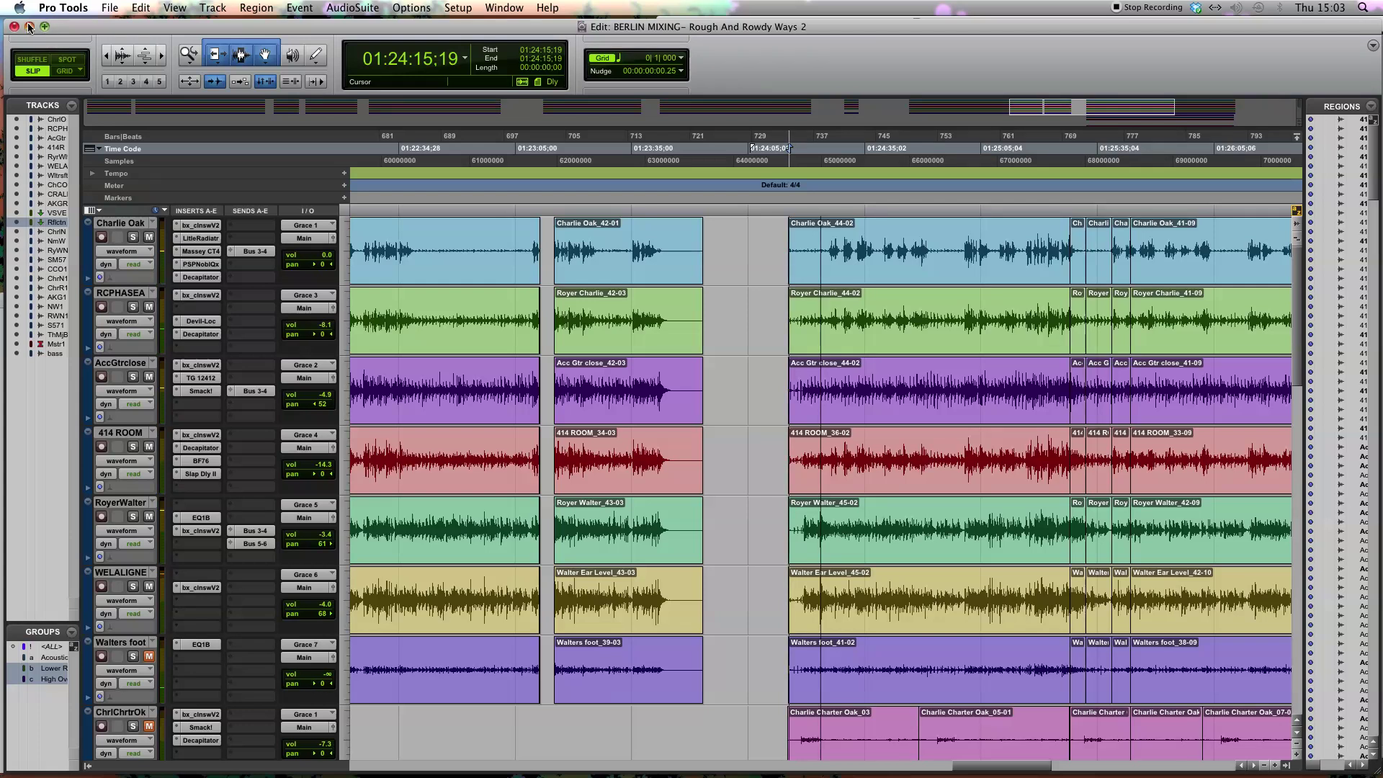
left_click(29, 27)
Step: Focus the Behringer 302 image in Preview and drag it beside the Audio Devices list and mixer
left_click(448, 46)
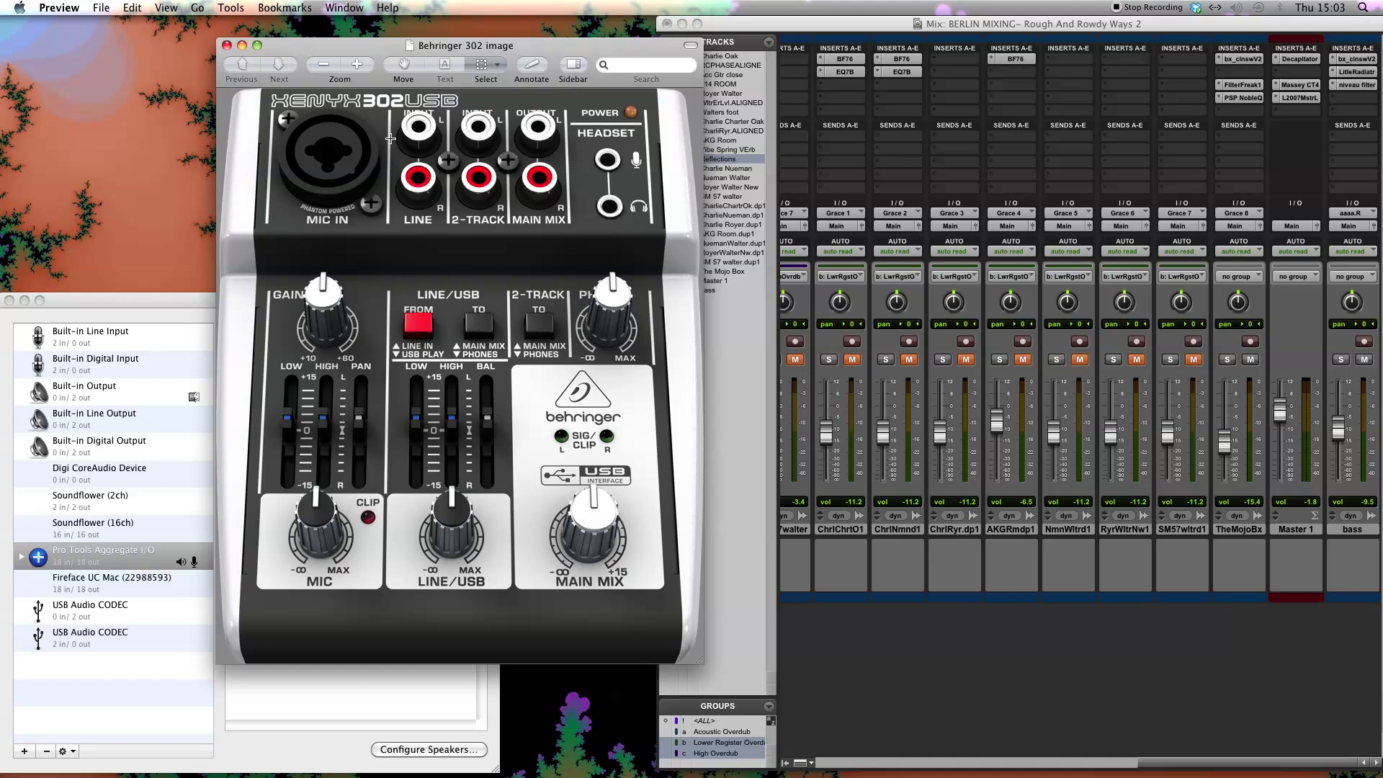
left_click_drag(388, 46, 340, 67)
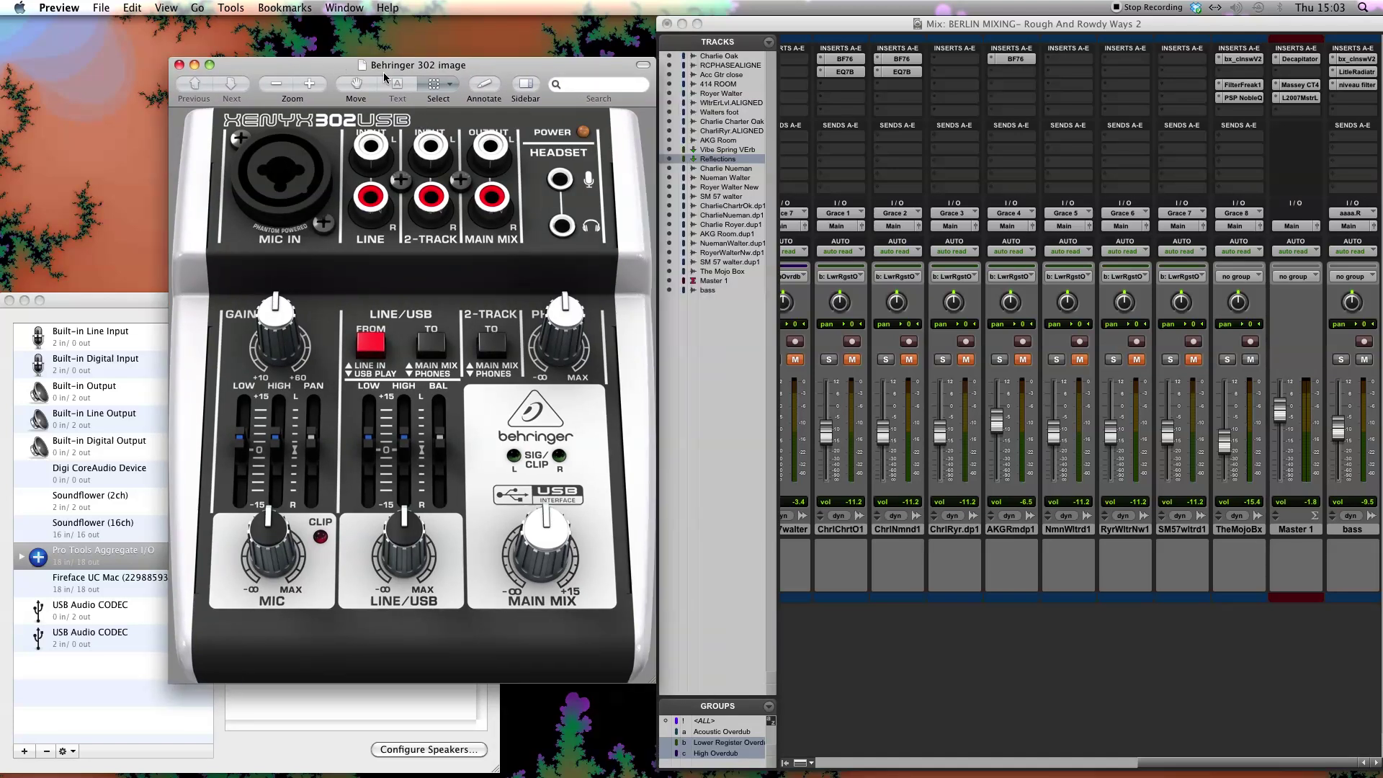
left_click_drag(392, 69, 463, 53)
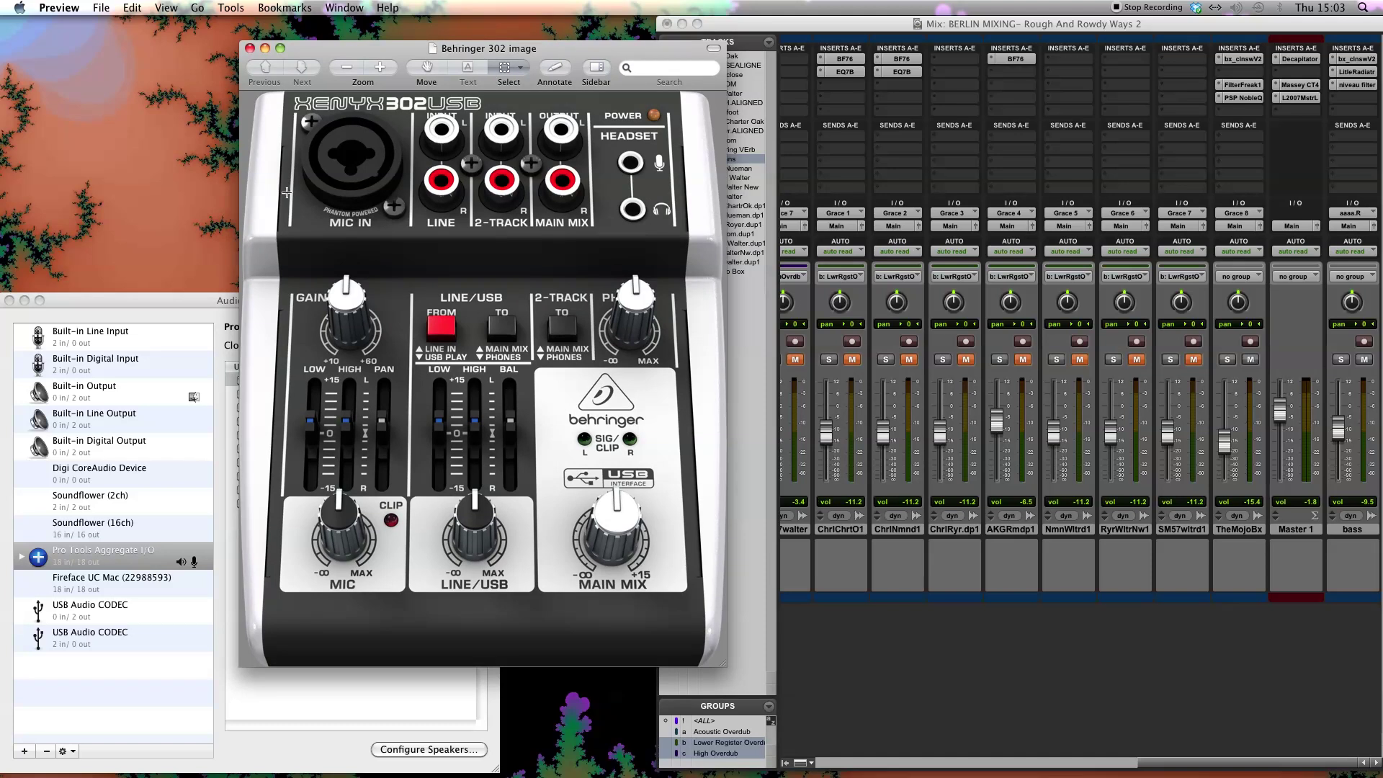
left_click_drag(378, 52, 478, 85)
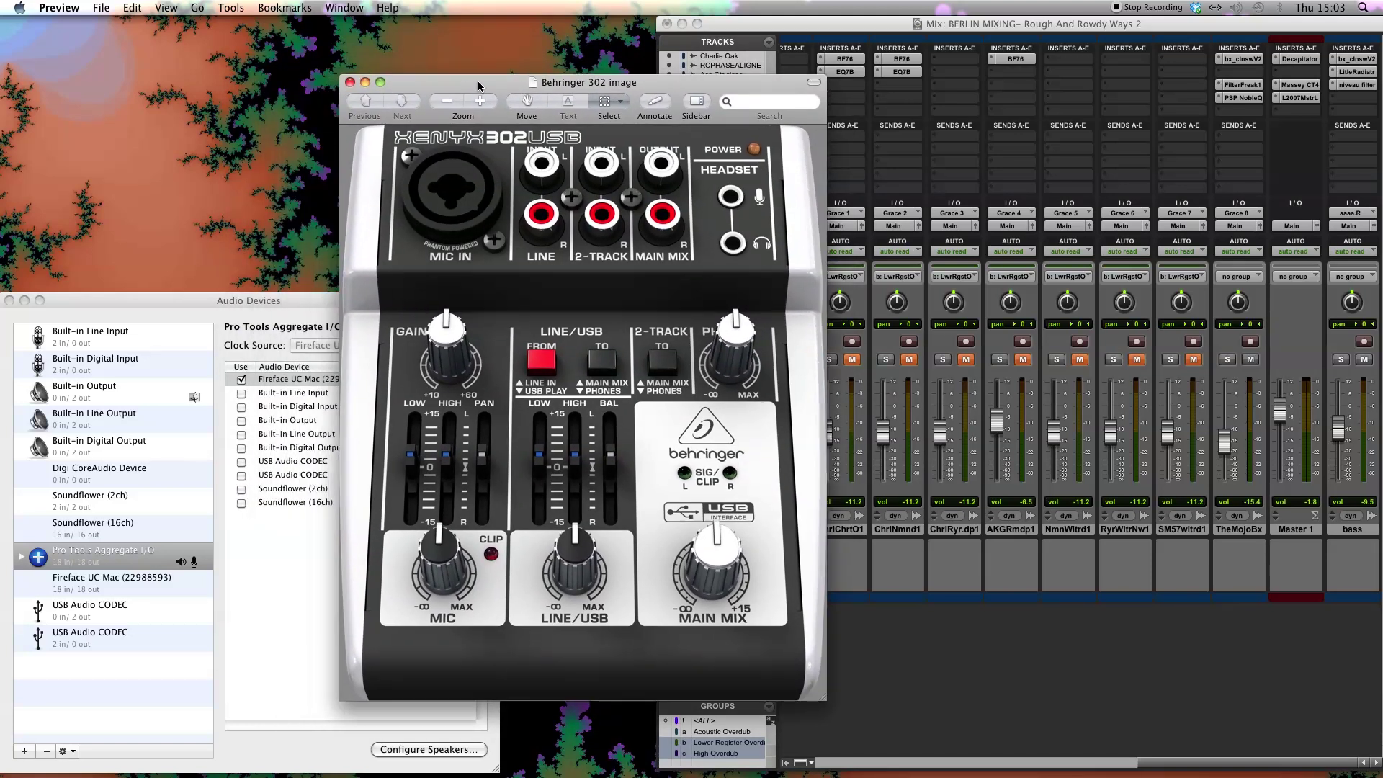
Step: Alternate the Aggregate I/O device list and Behringer image in front, ending with the image shifted left
left_click(144, 300)
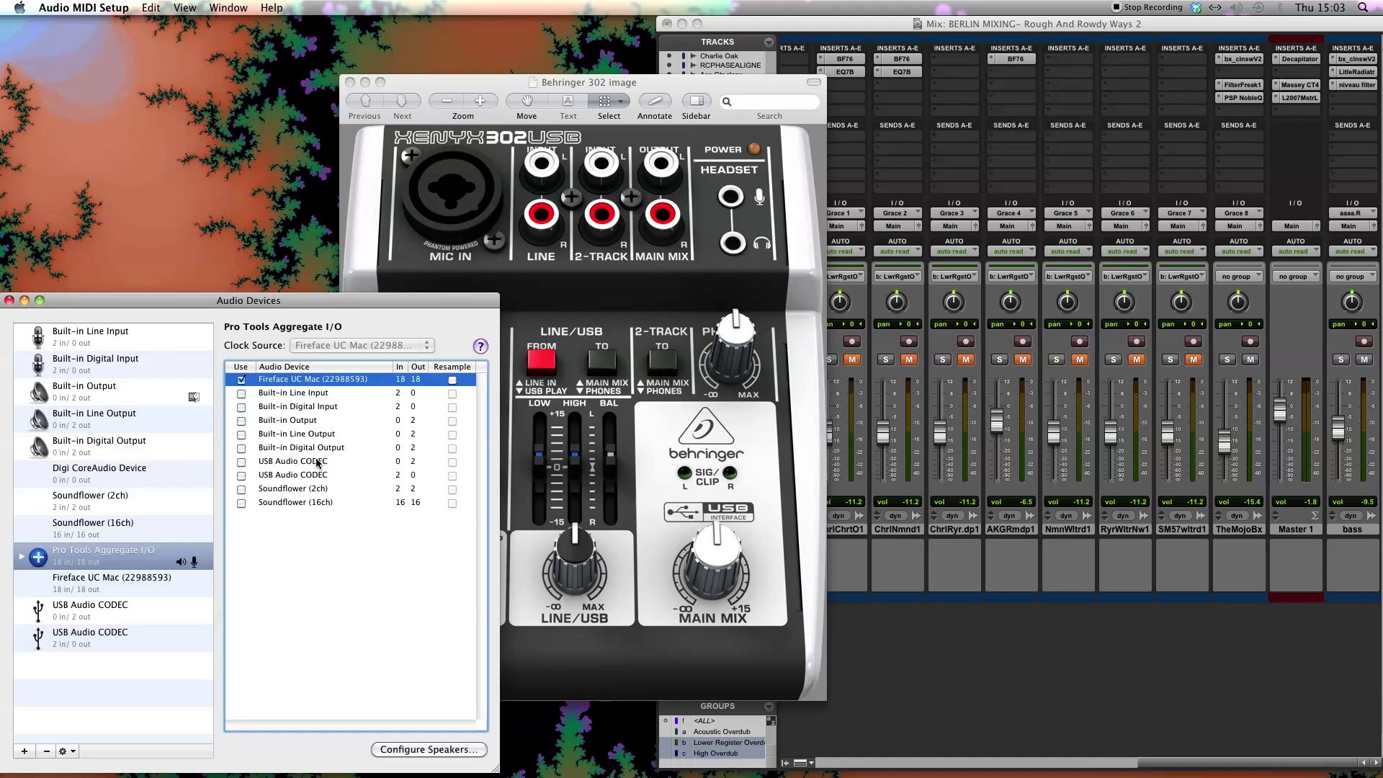
left_click_drag(545, 77, 693, 62)
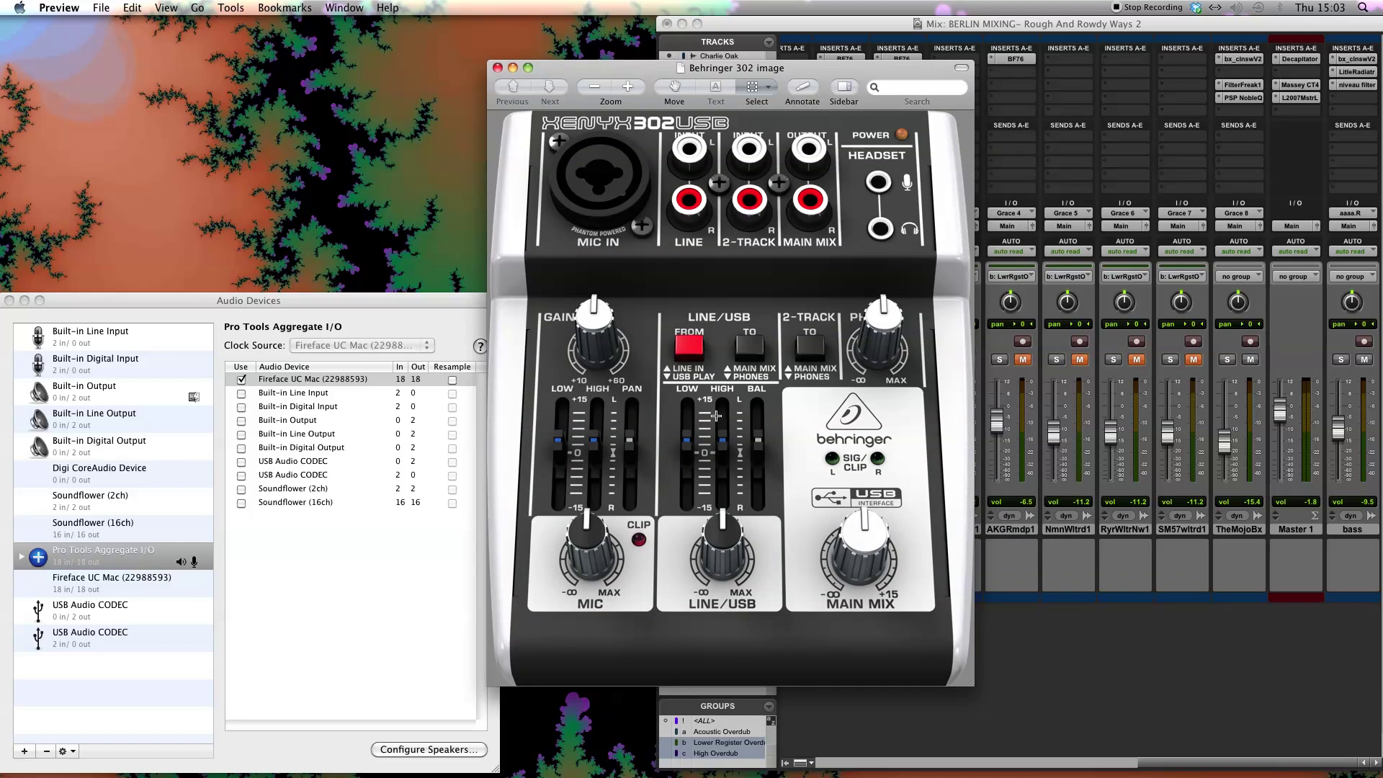
left_click(333, 330)
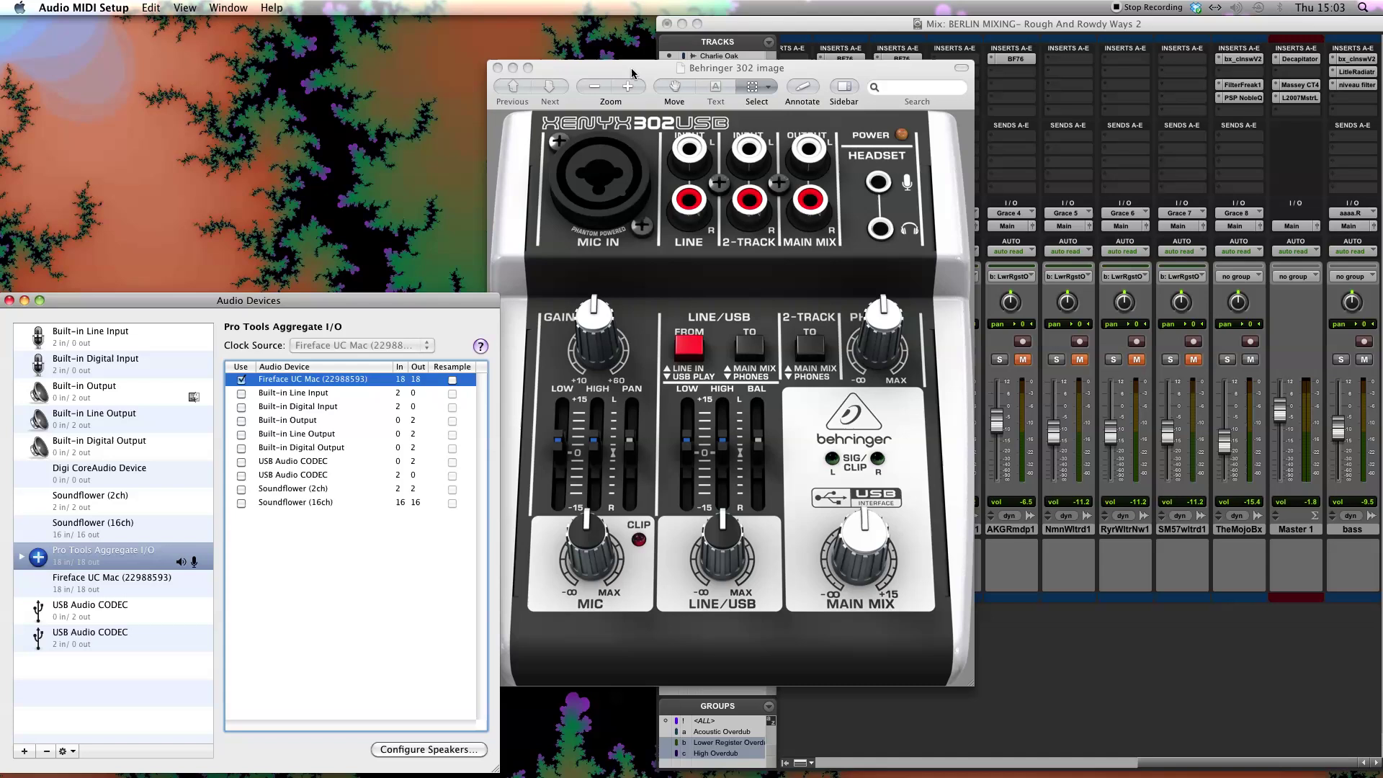
left_click_drag(632, 69, 418, 52)
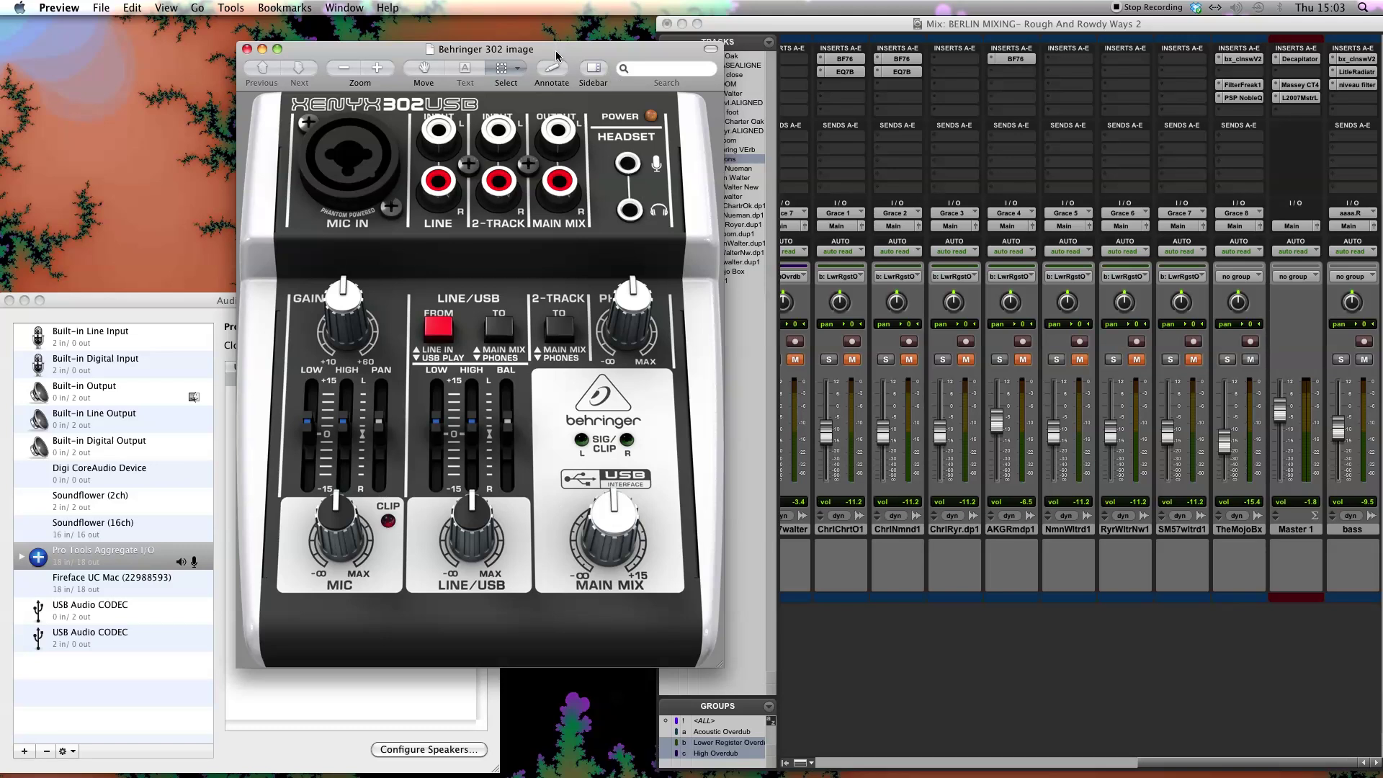
left_click_drag(556, 55, 662, 66)
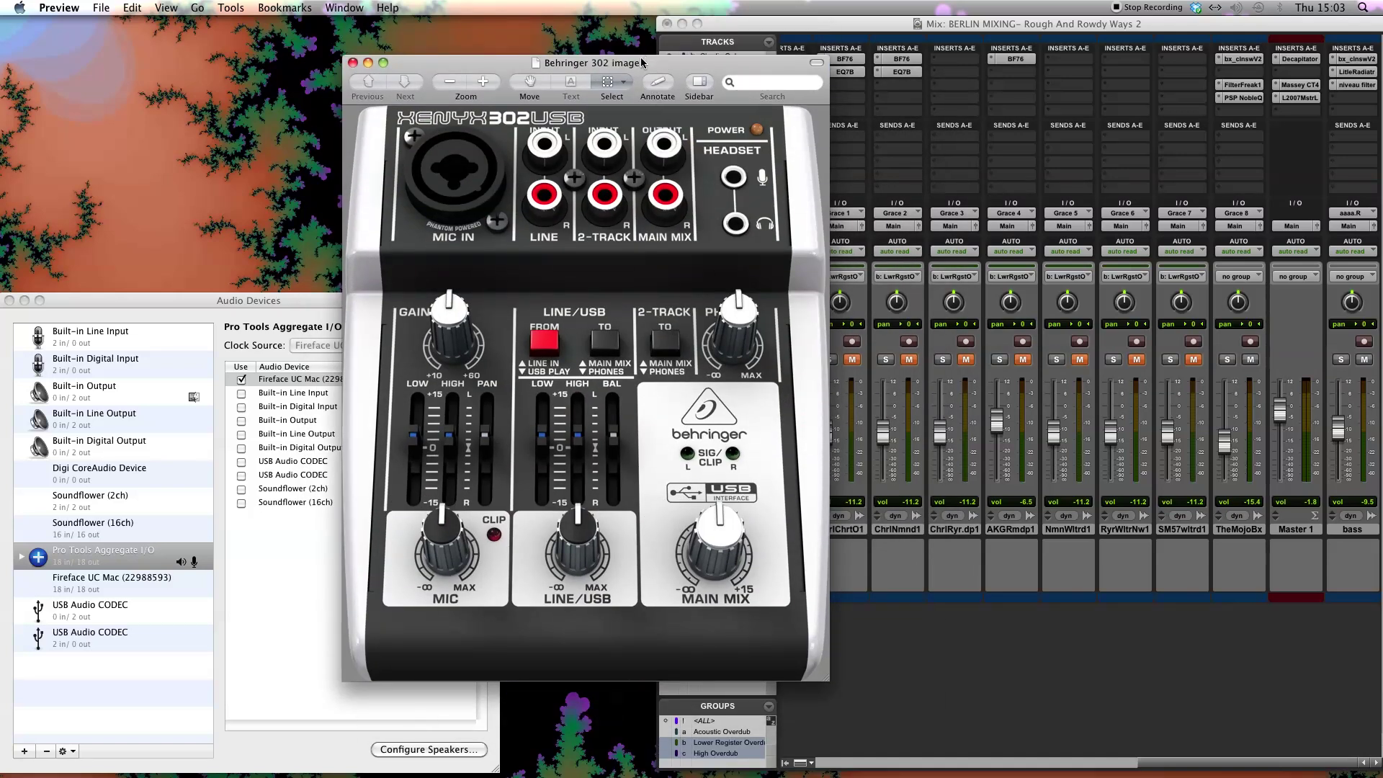
left_click_drag(642, 63, 768, 86)
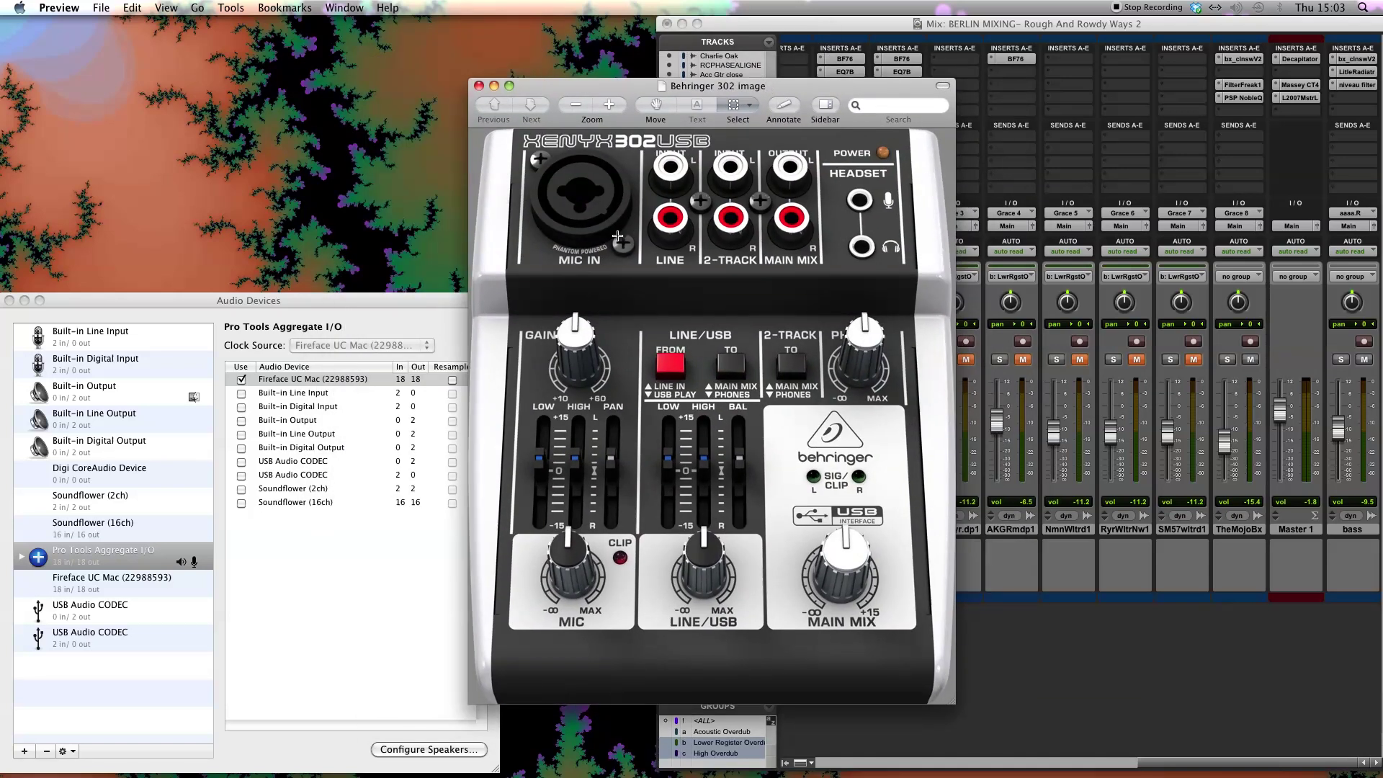
left_click(334, 307)
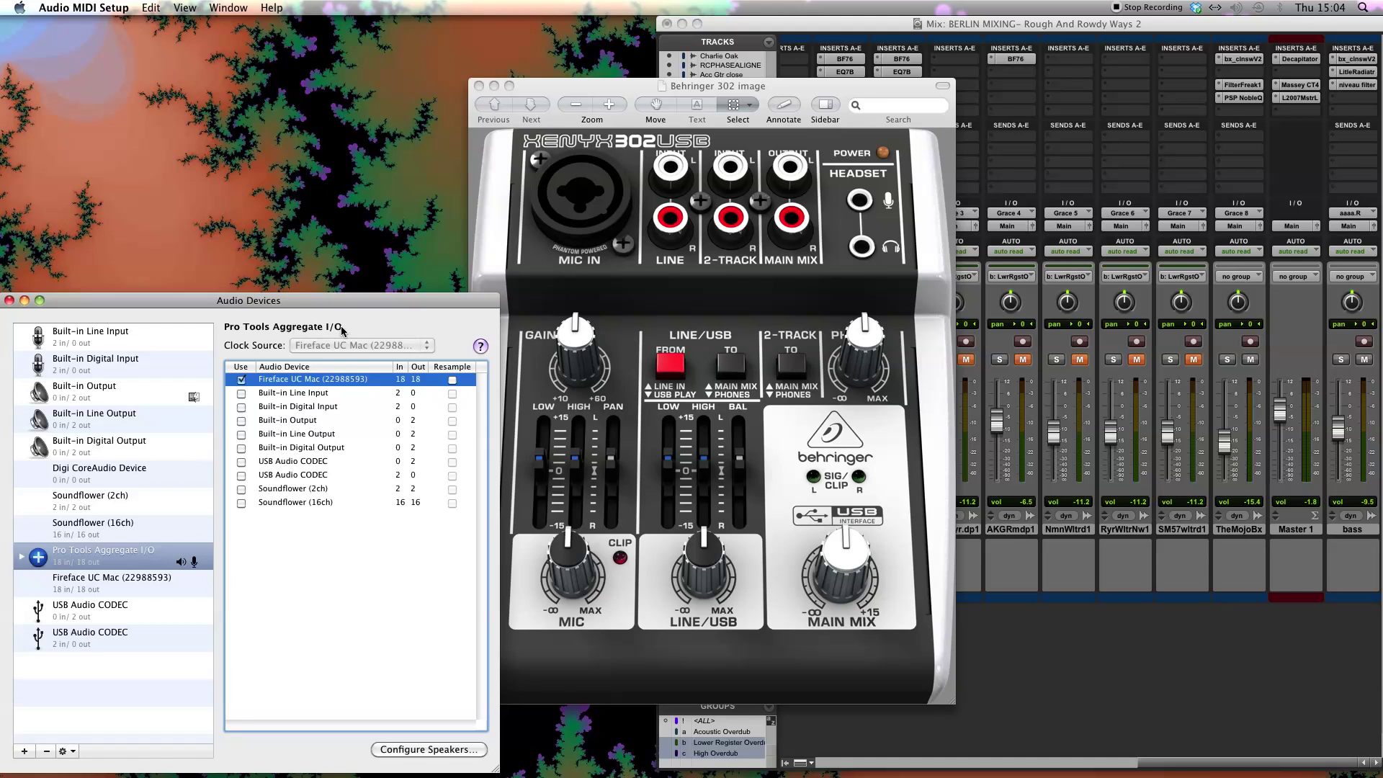
left_click_drag(581, 80, 384, 64)
Step: Rearrange the Pro Tools mixer, Audio Devices window and Behringer image, settling the image left of centre
left_click_drag(829, 24, 797, 33)
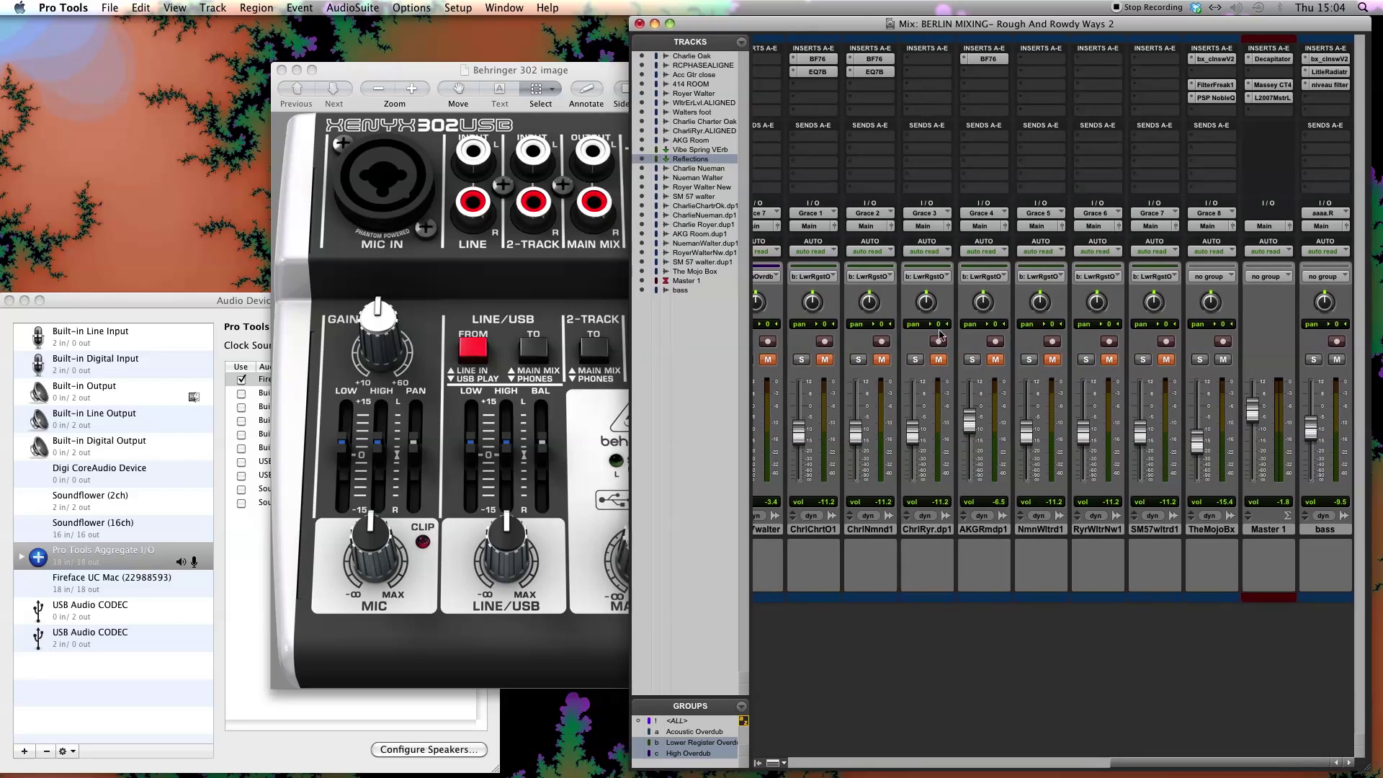
mouse_move(491, 72)
left_mouse_down()
mouse_move(517, 70)
mouse_move(487, 90)
left_mouse_up()
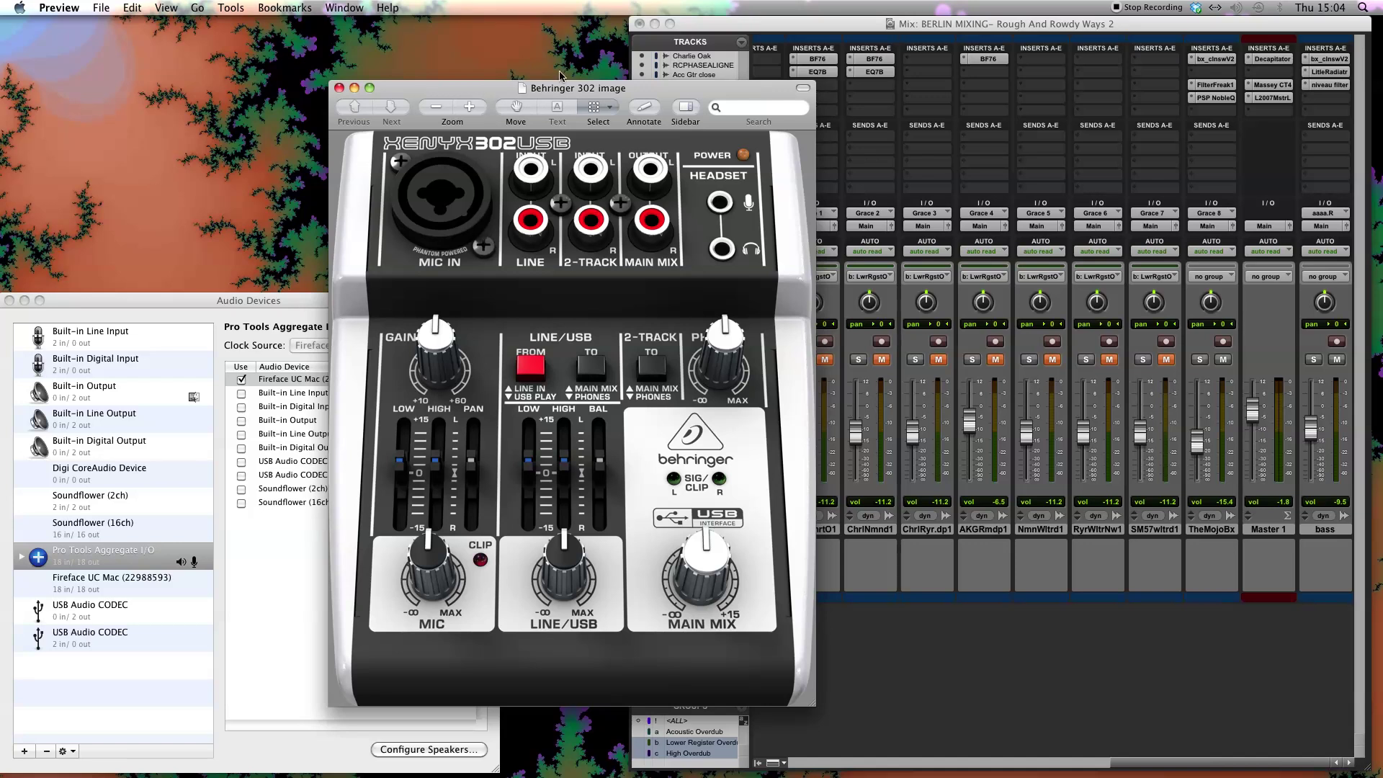
left_click(195, 304)
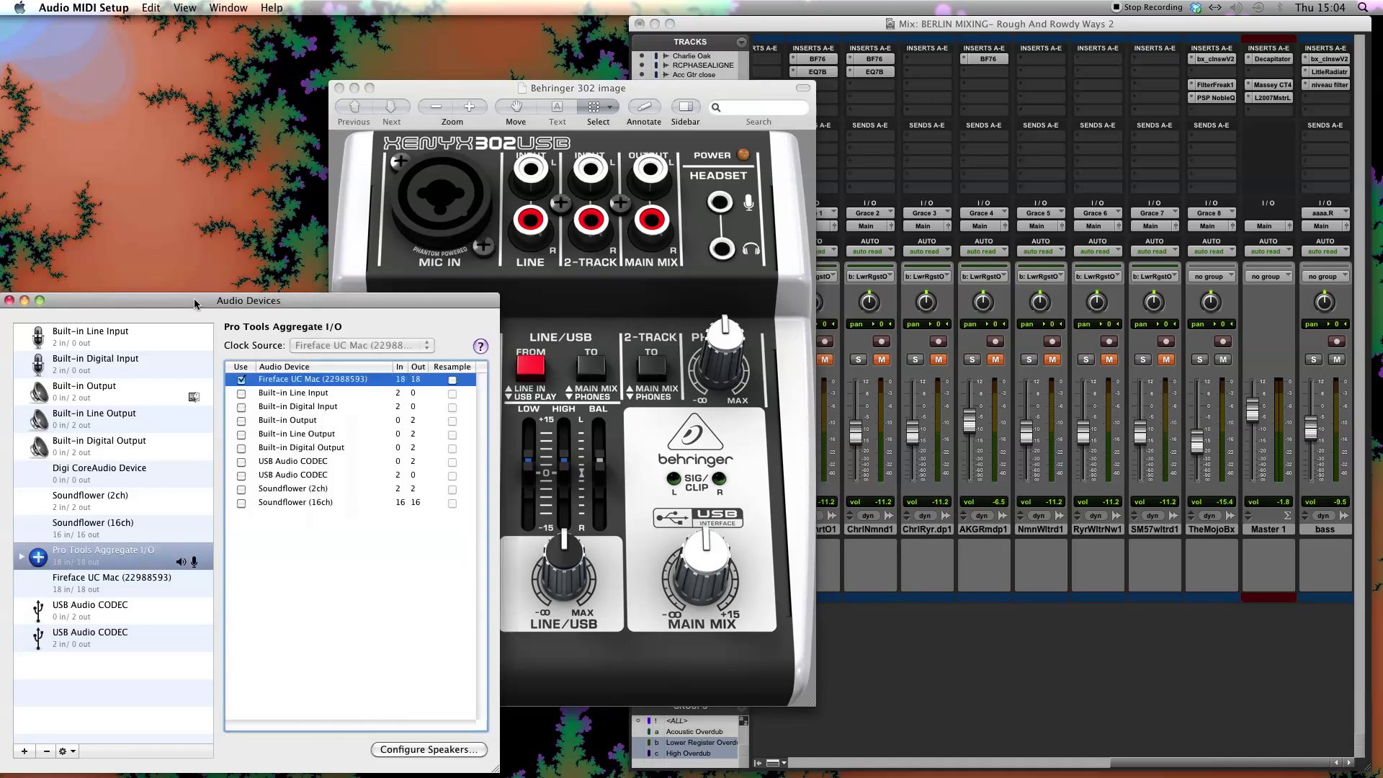
left_click(940, 26)
left_click(574, 87)
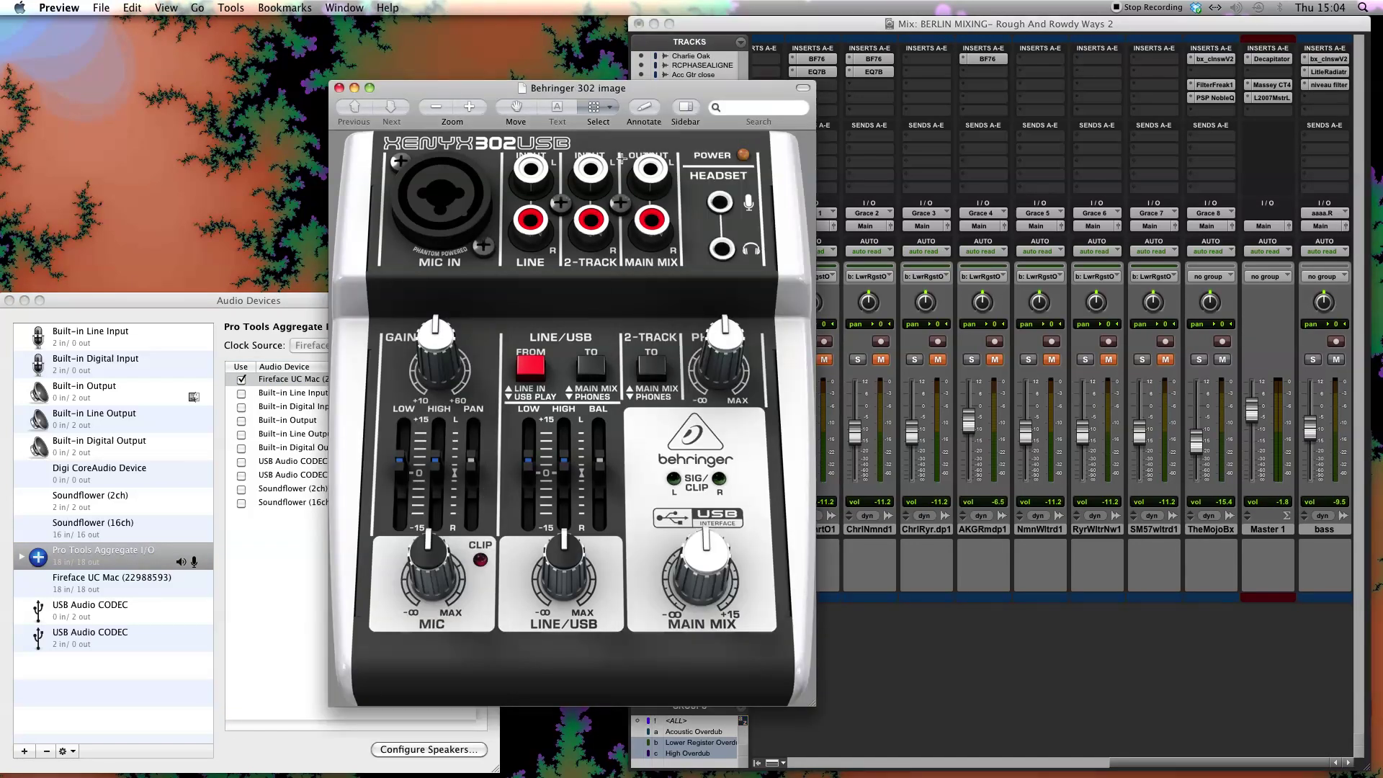
left_click_drag(587, 88, 484, 121)
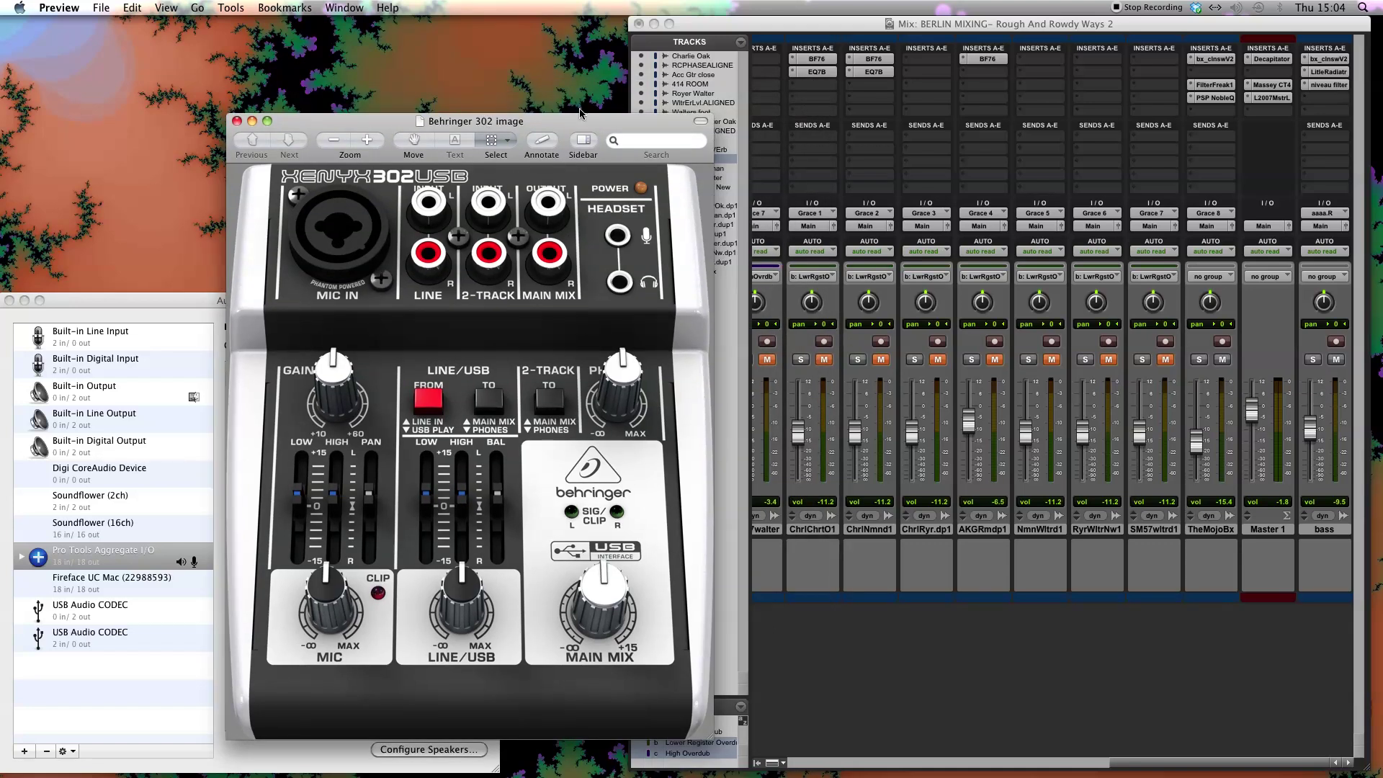
left_click_drag(575, 125, 872, 113)
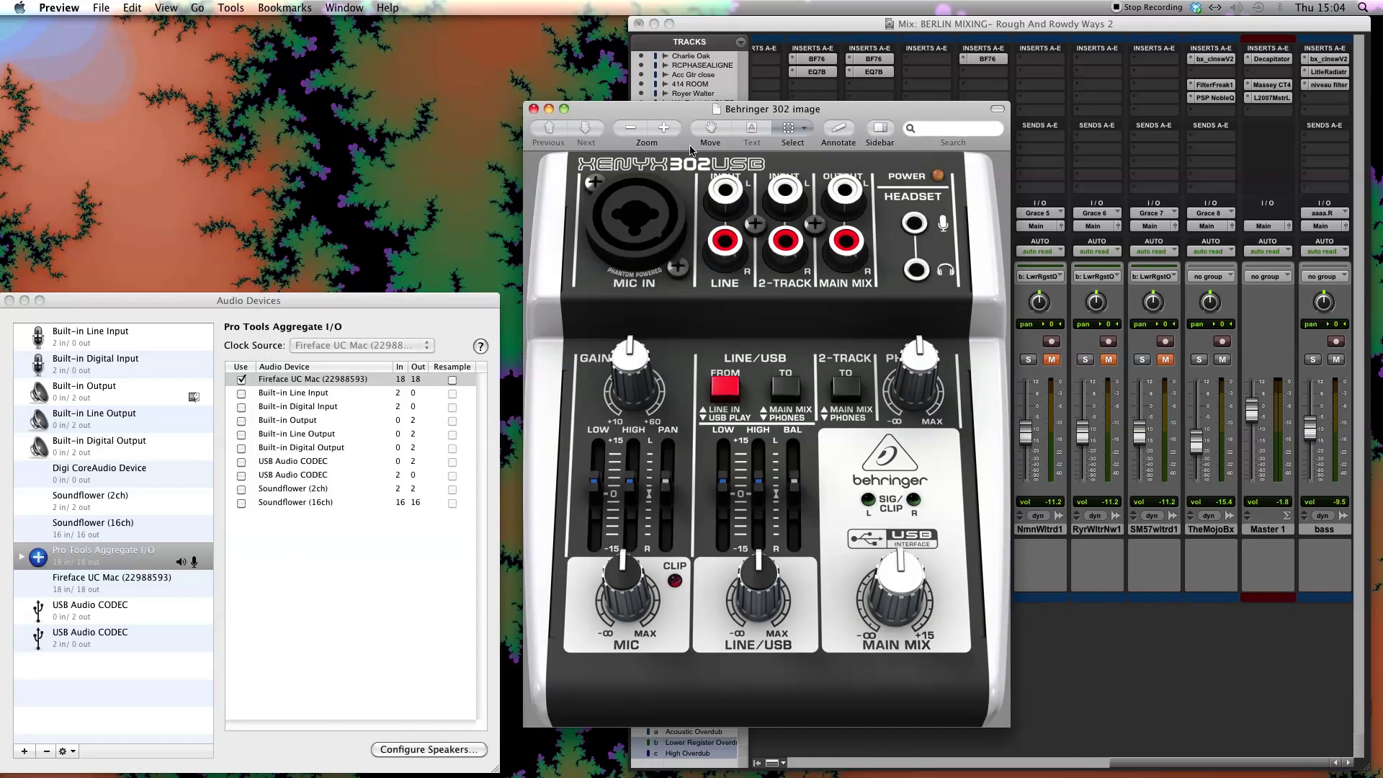
left_click_drag(707, 109, 569, 113)
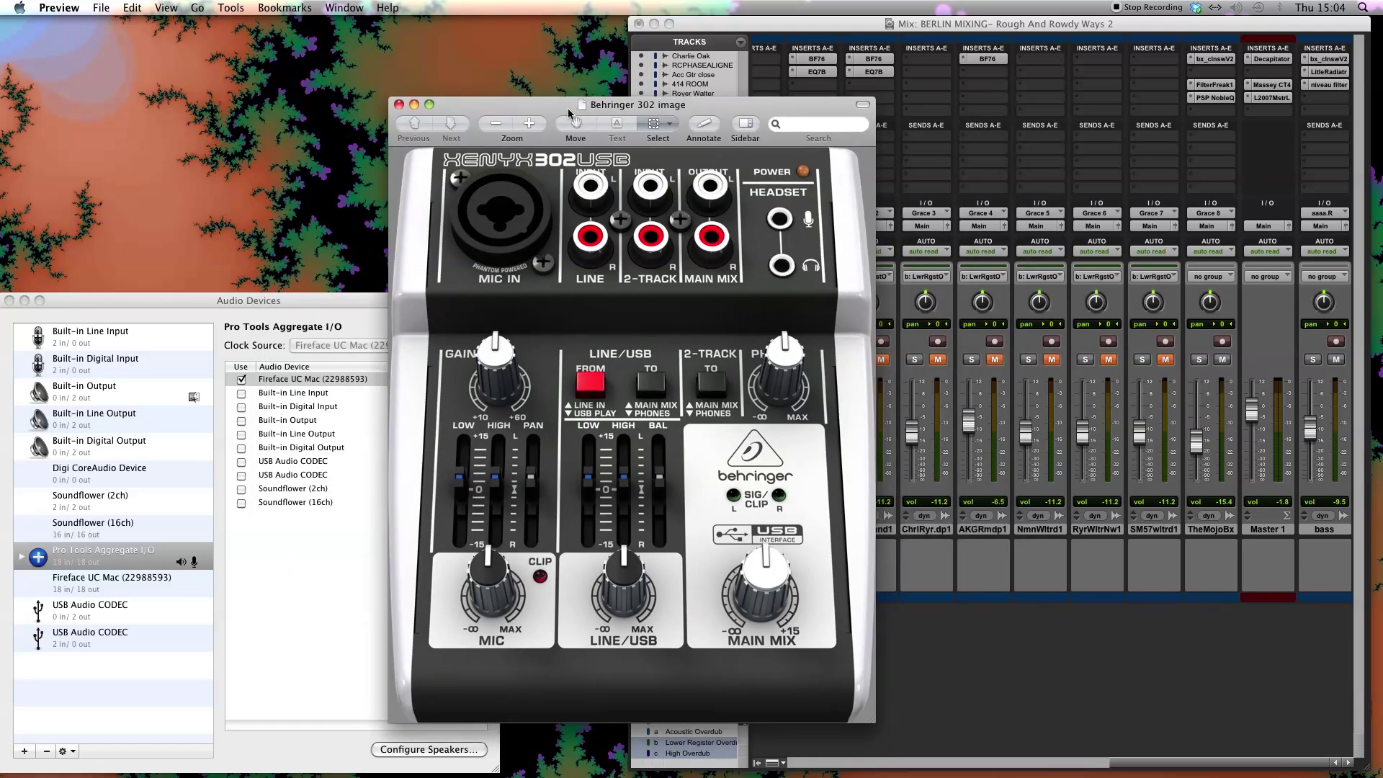
Step: Restore the BERLIN MIXING Edit window from the Dock and play briefly from 01:24:15:19, then stop
left_click(869, 27)
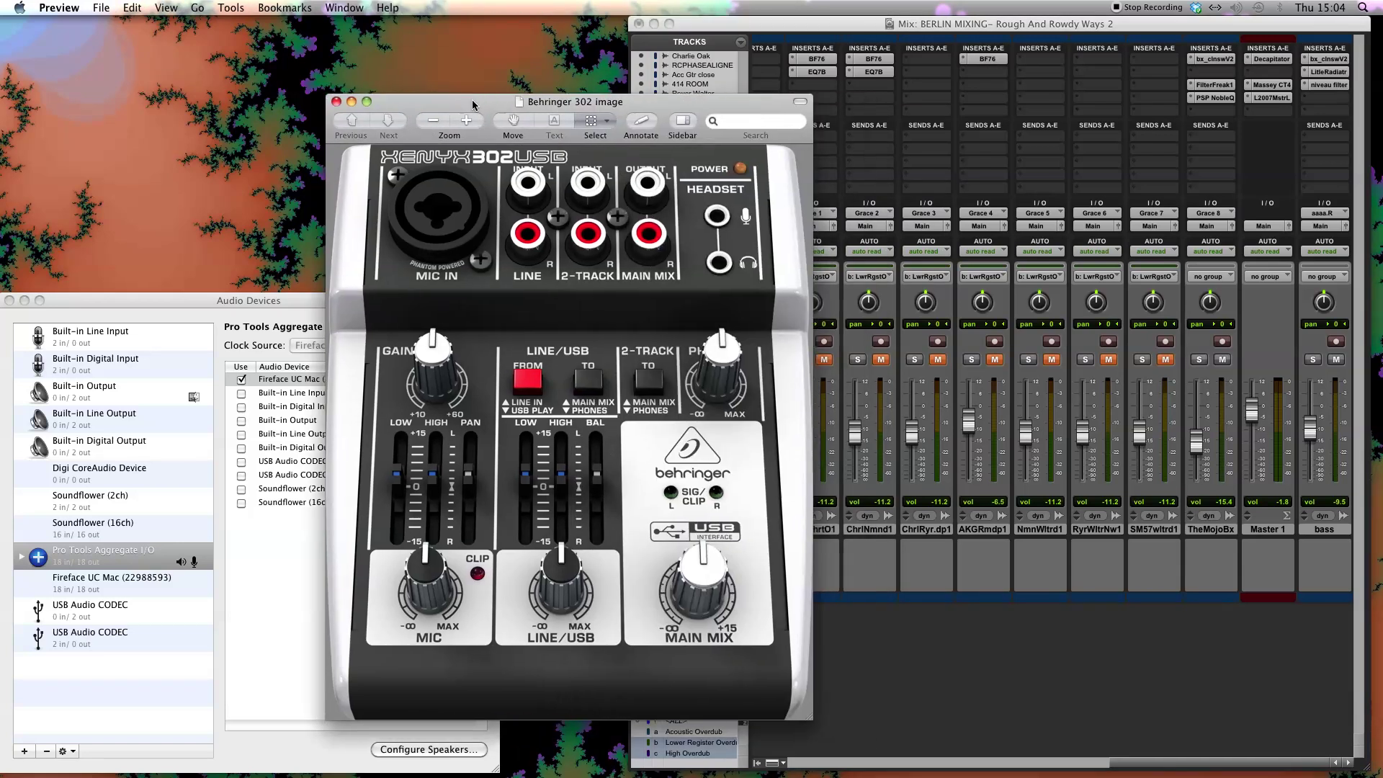
left_click_drag(472, 102, 470, 101)
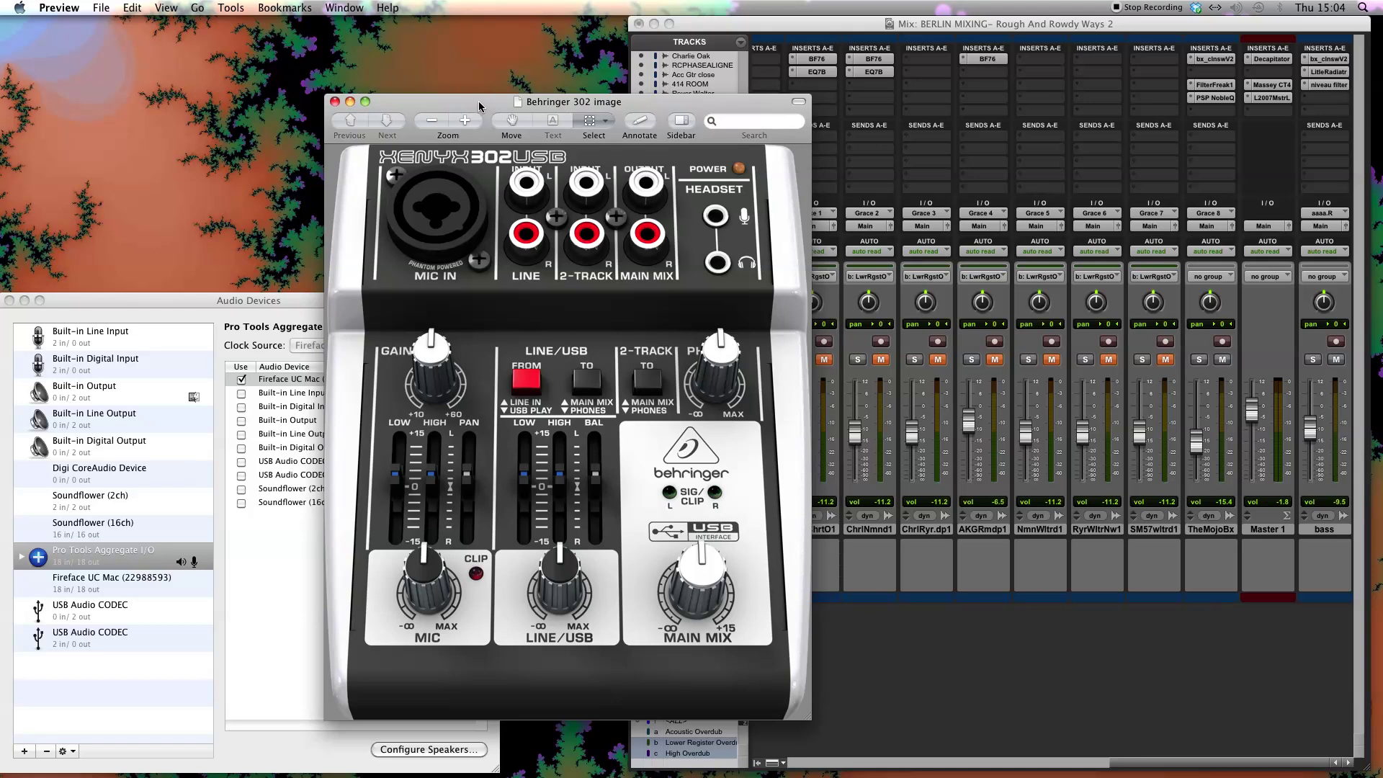
mouse_move(1098, 764)
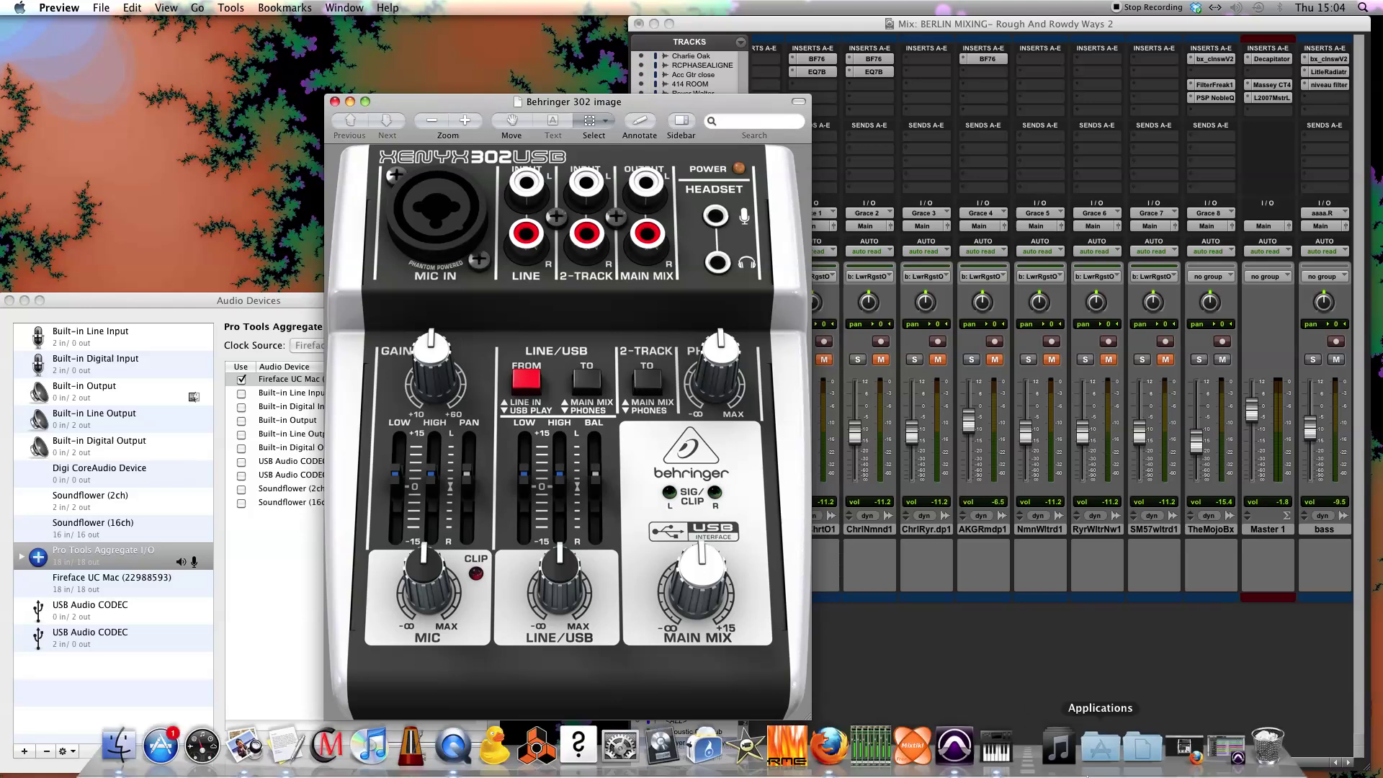
left_click(1218, 754)
left_click(560, 27)
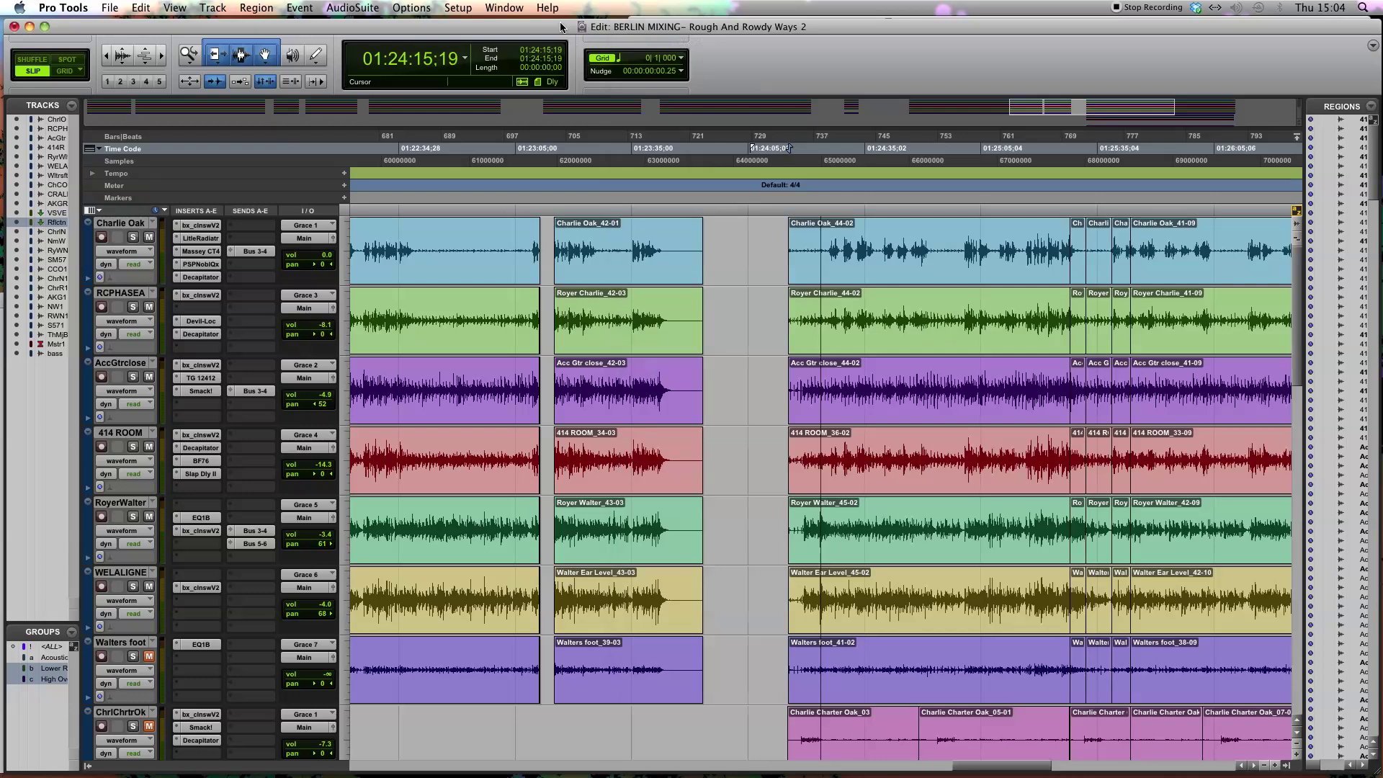
key("space")
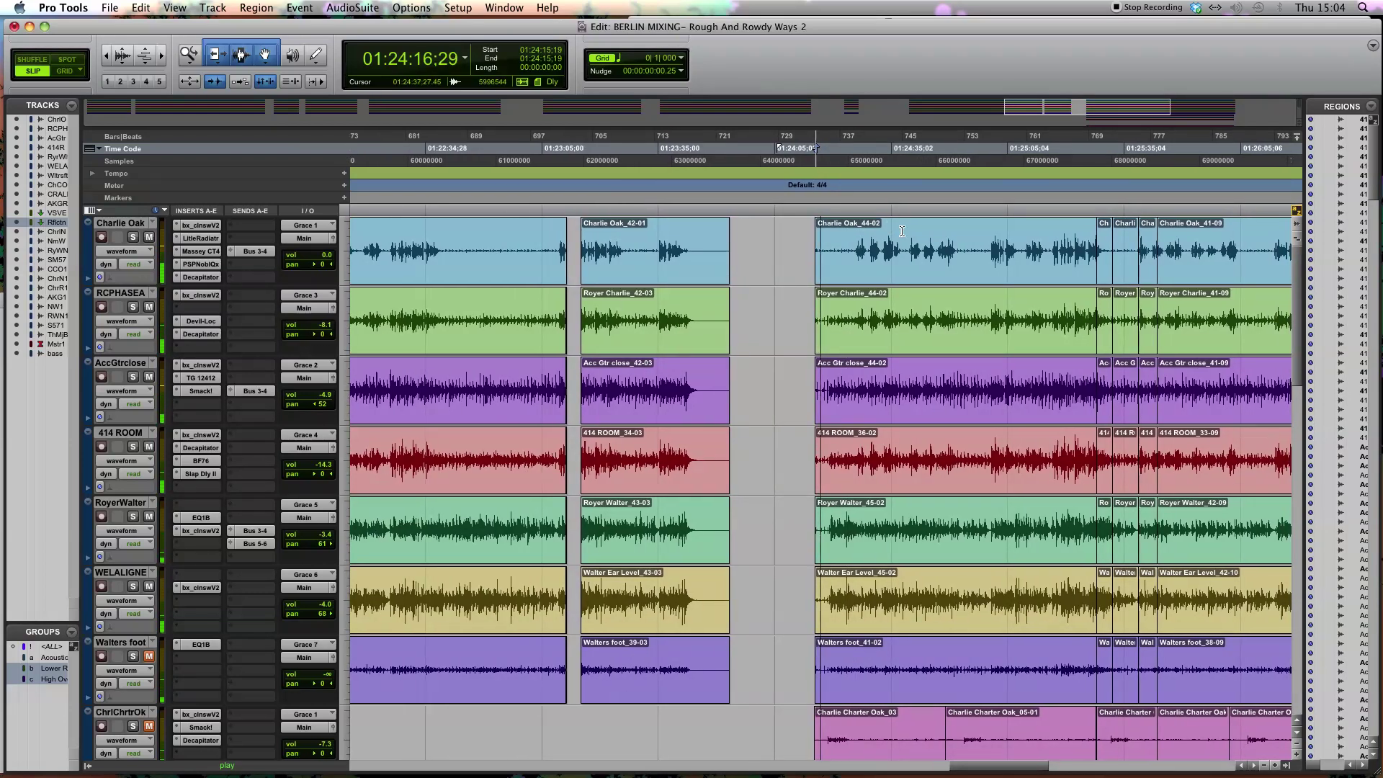
key("space")
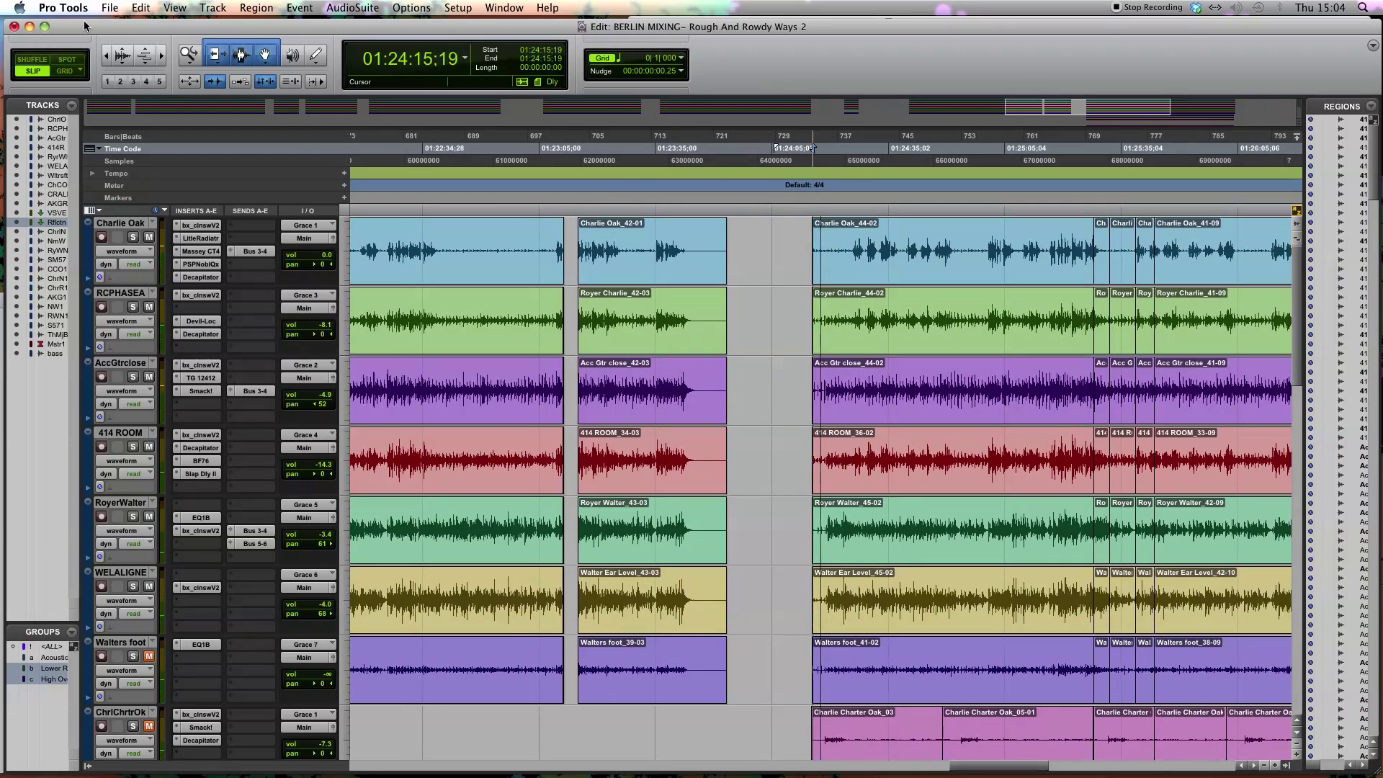
Step: Minimize the Edit window and centre the Behringer 302 image over the device list and mixer
left_click(29, 27)
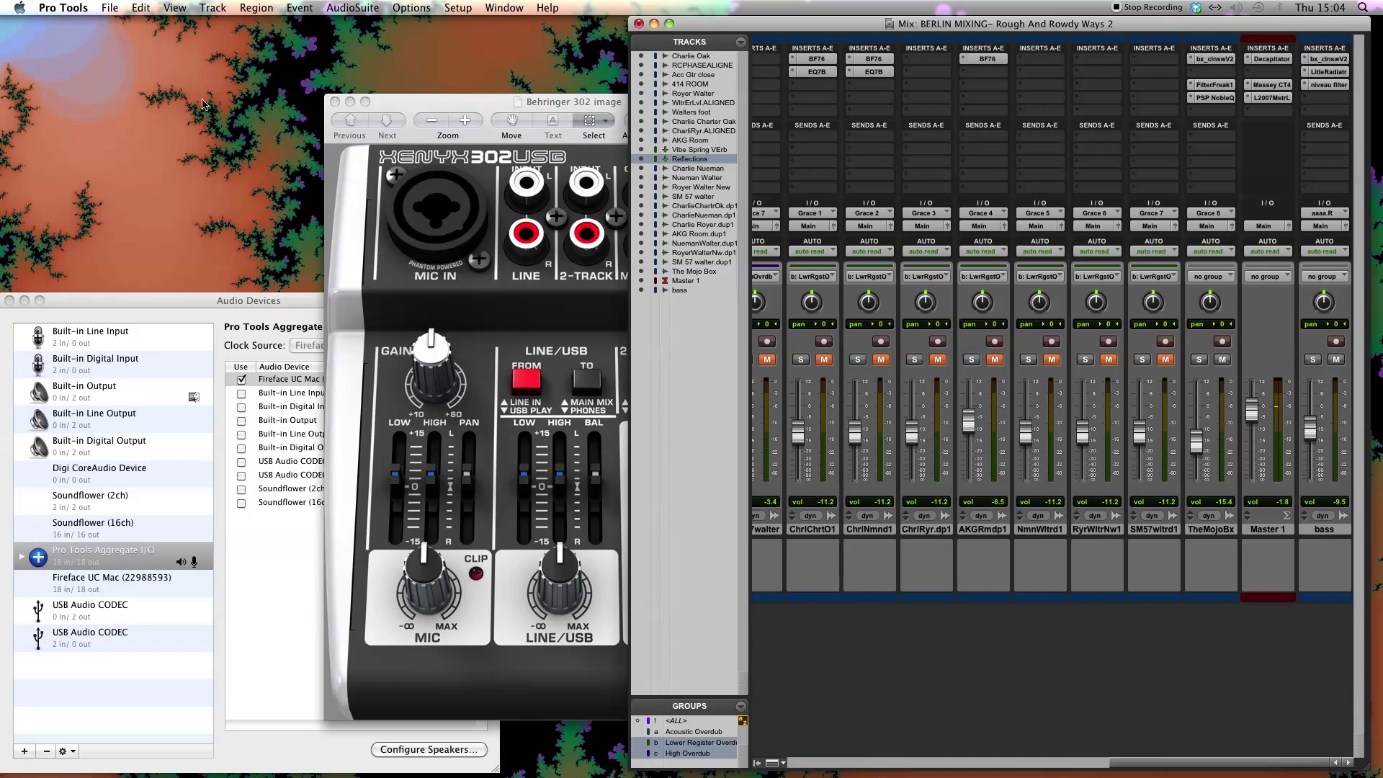
left_click(452, 115)
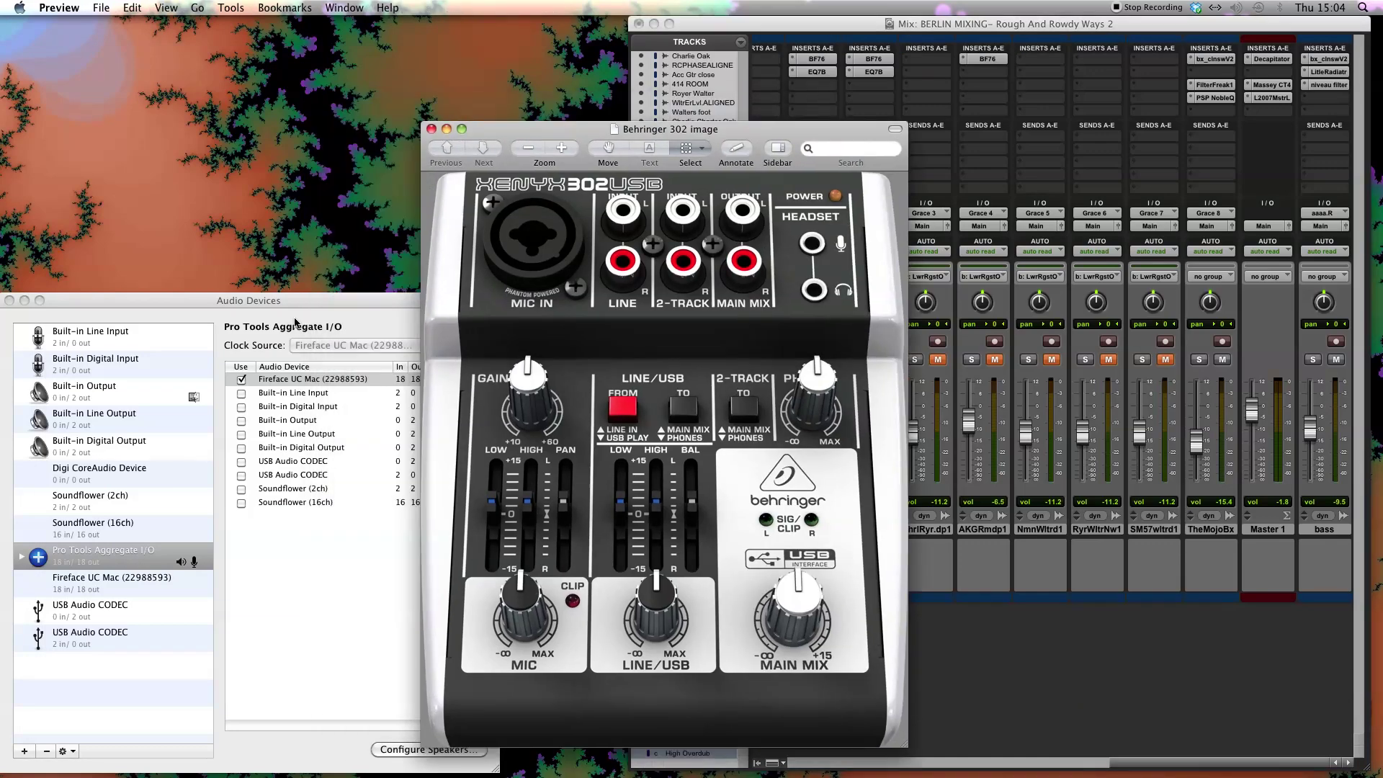
left_click(259, 298)
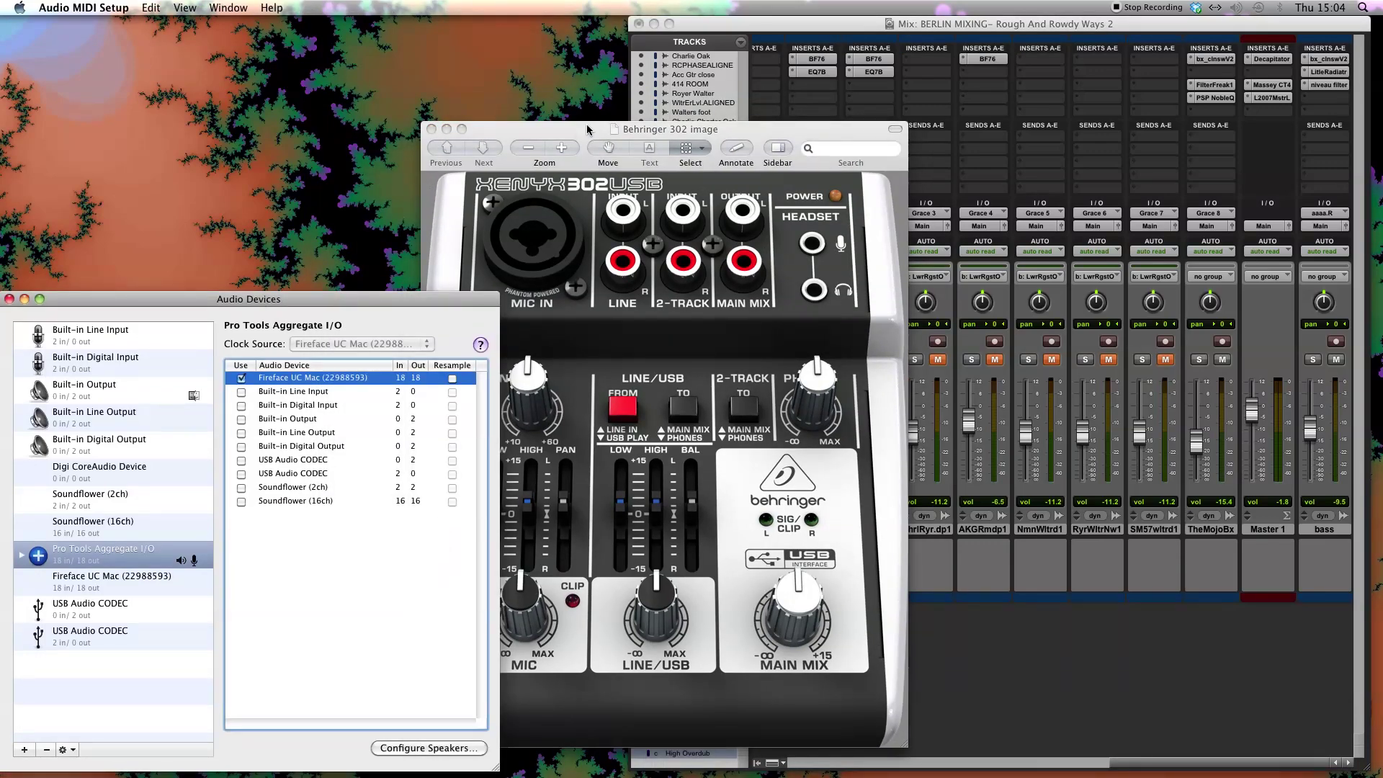
left_click_drag(586, 129, 316, 53)
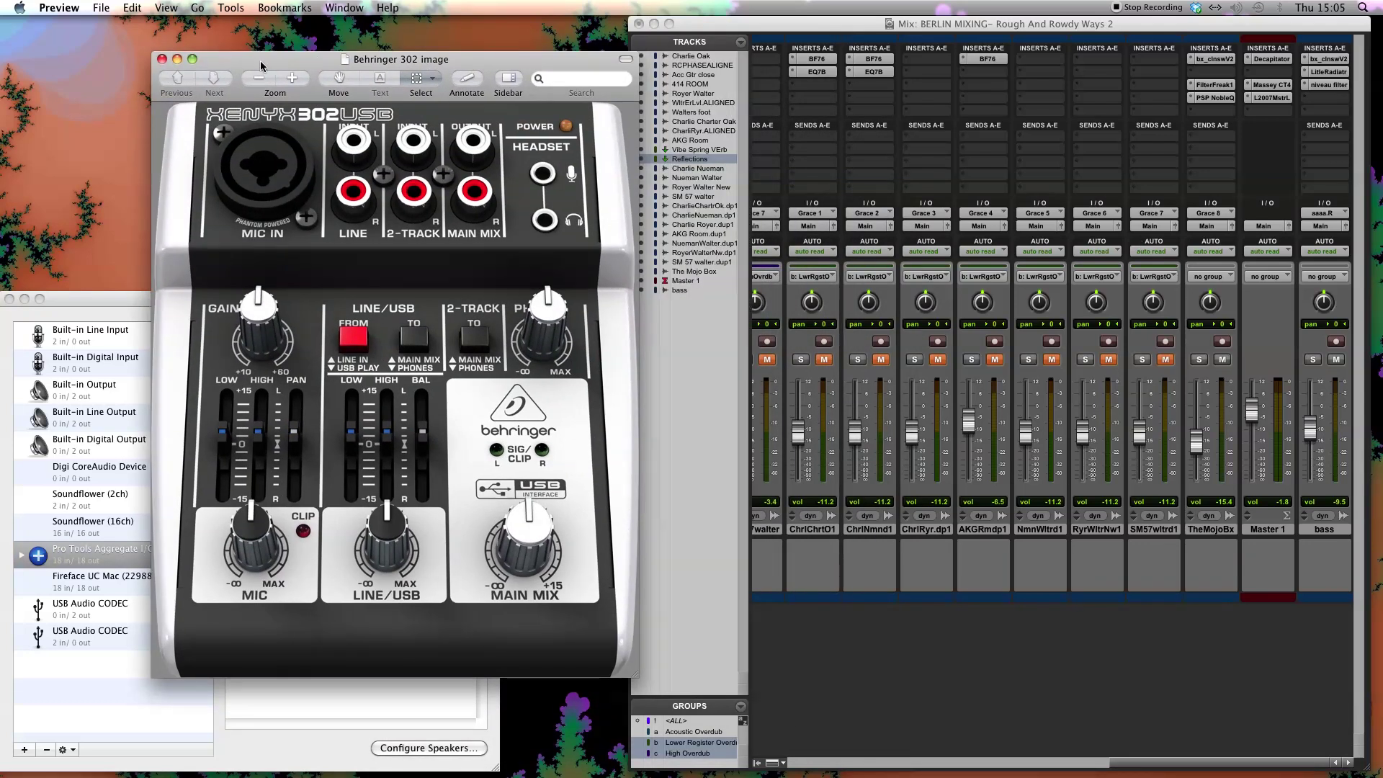
left_click_drag(264, 65, 408, 79)
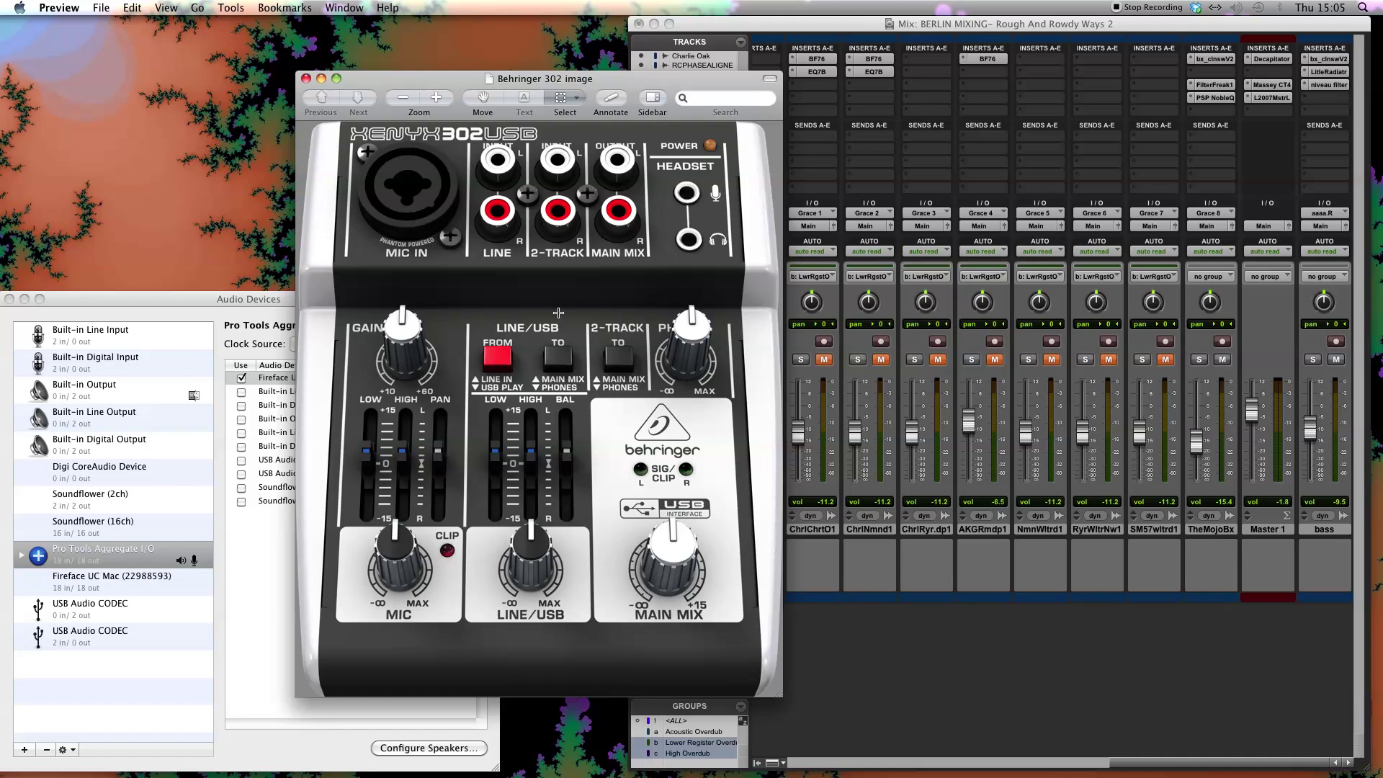
left_click_drag(441, 84, 499, 76)
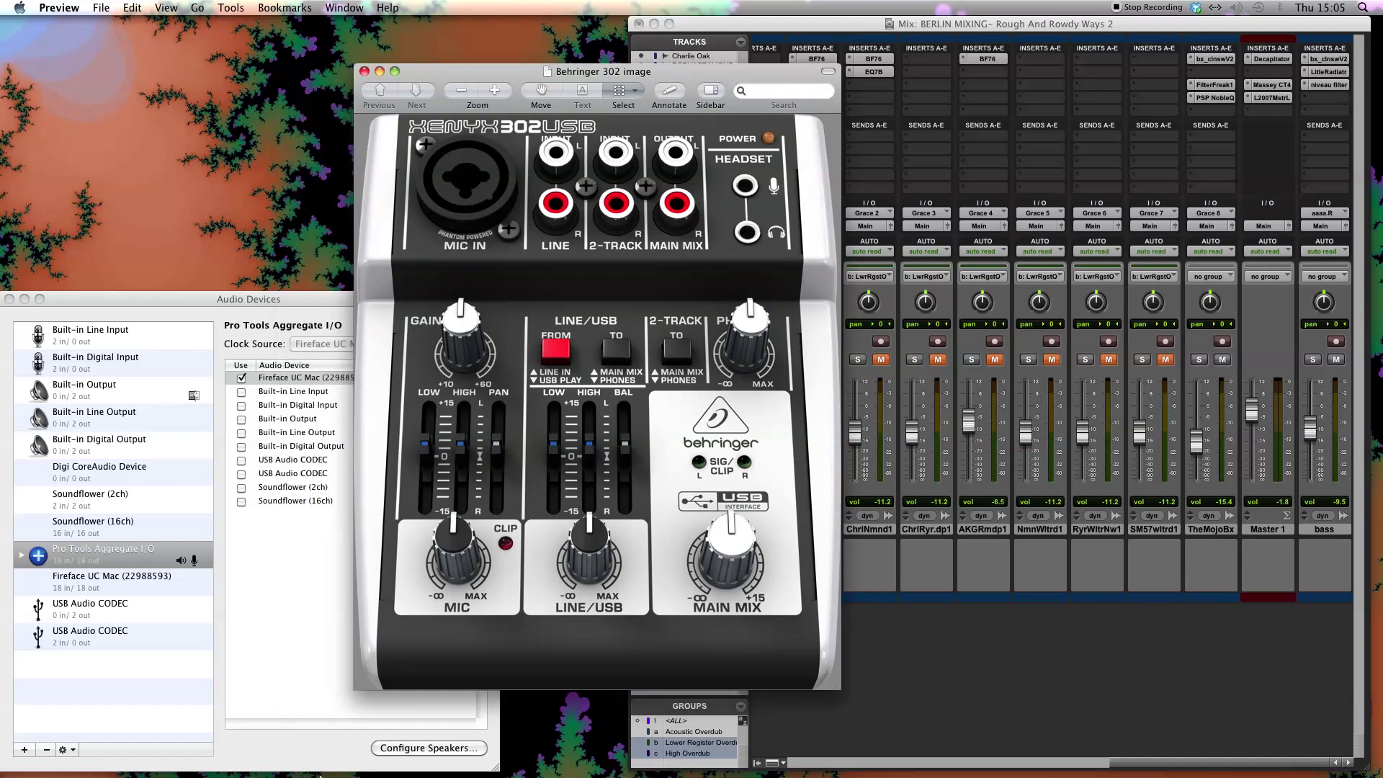
Step: Check QuickTime Player's new-recording options in its File menu, then shift the Behringer image slightly left
left_click(454, 751)
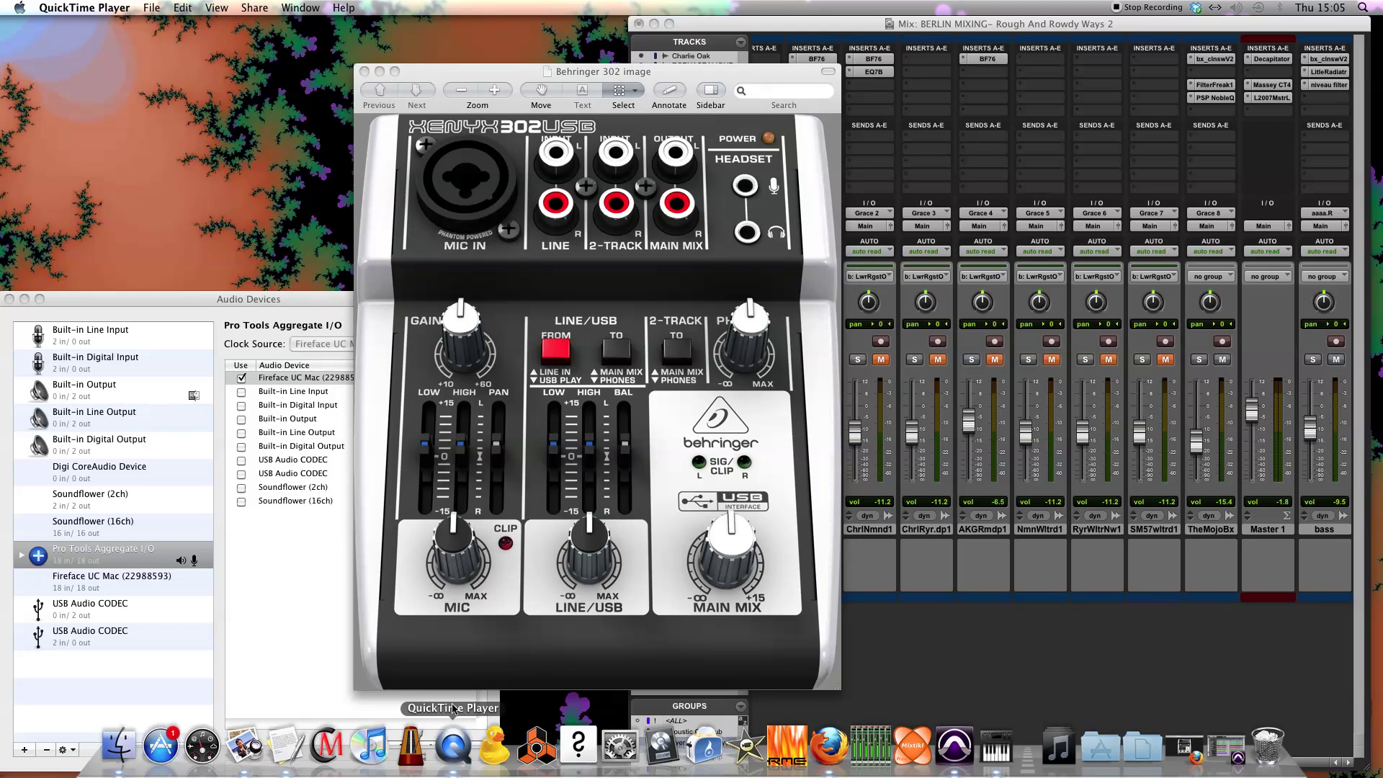
left_click(150, 7)
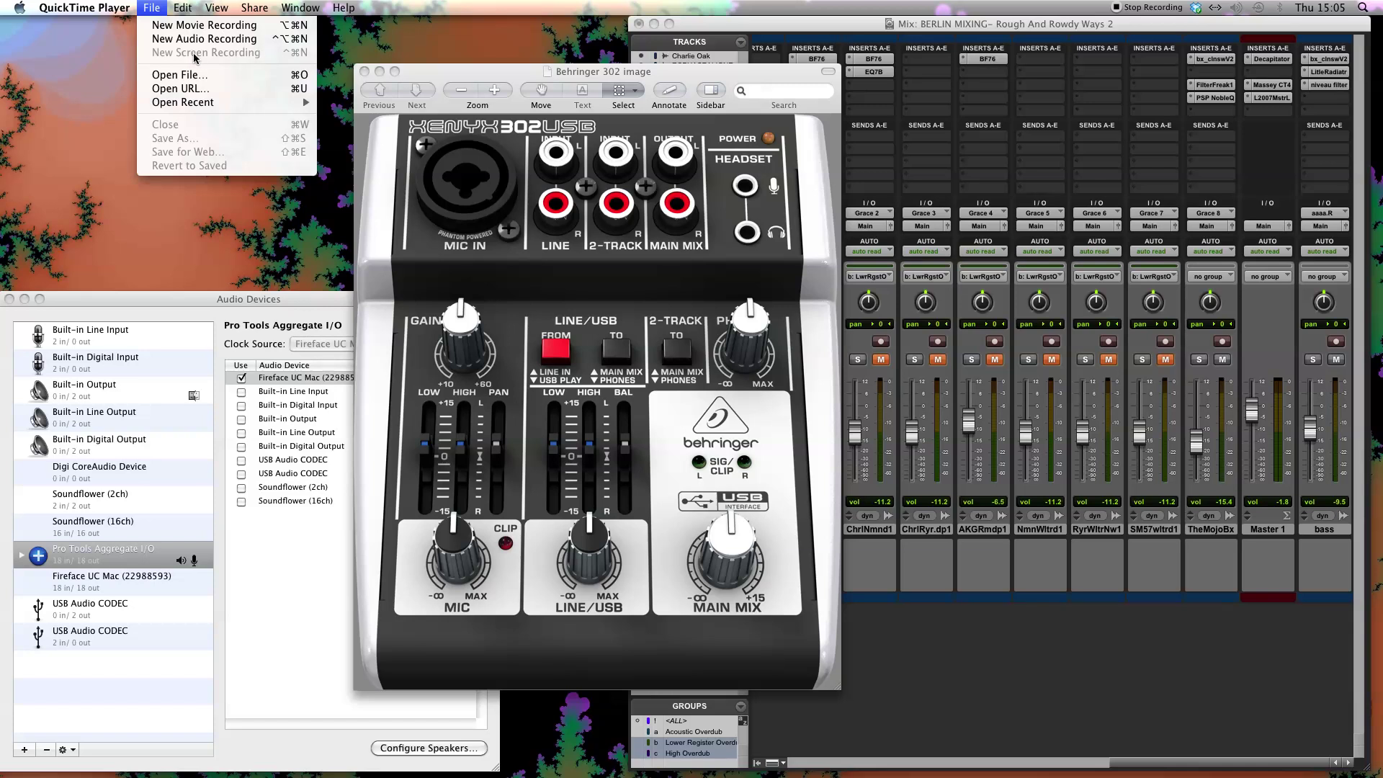
left_click_drag(495, 72, 432, 61)
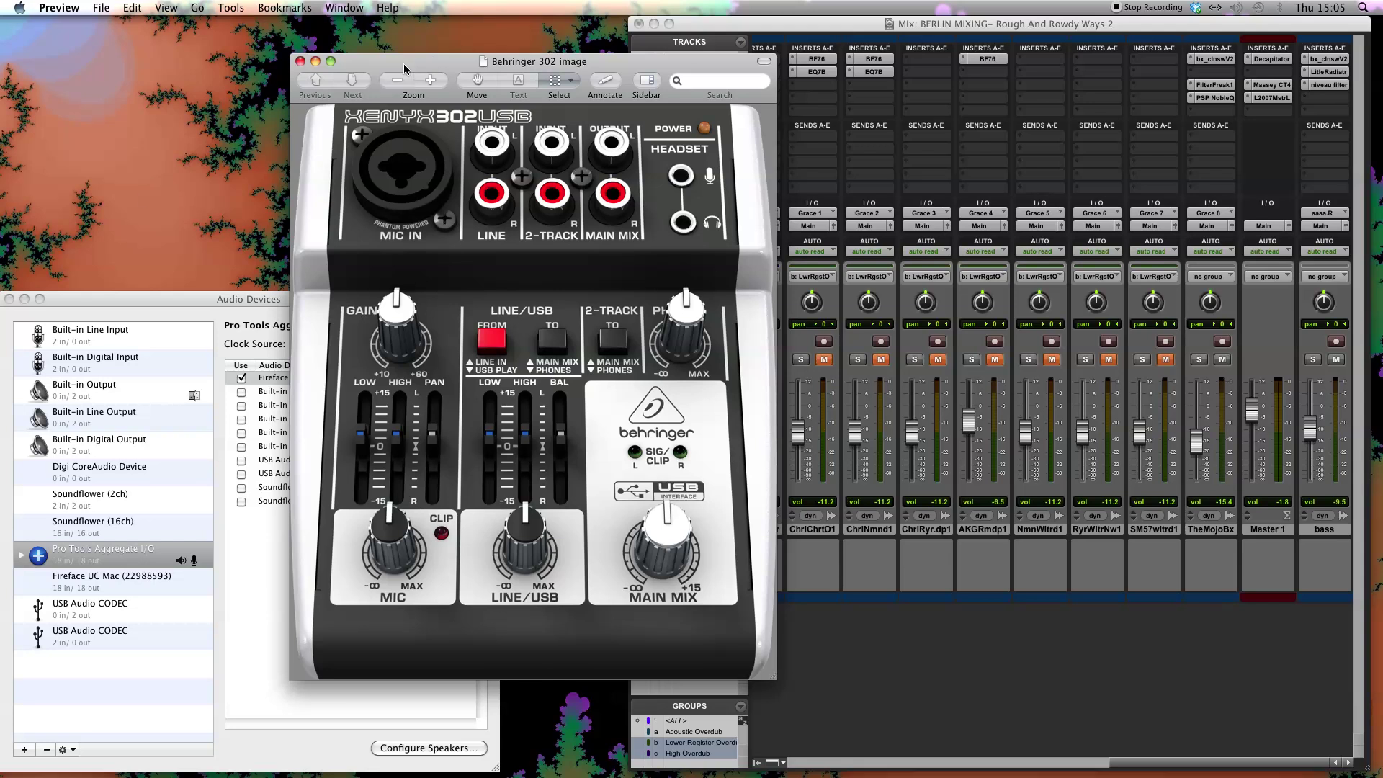
Step: Zoom in on the Behringer 302 image, move it to the upper left, and bring the Pro Tools mixer forward
left_click(430, 80)
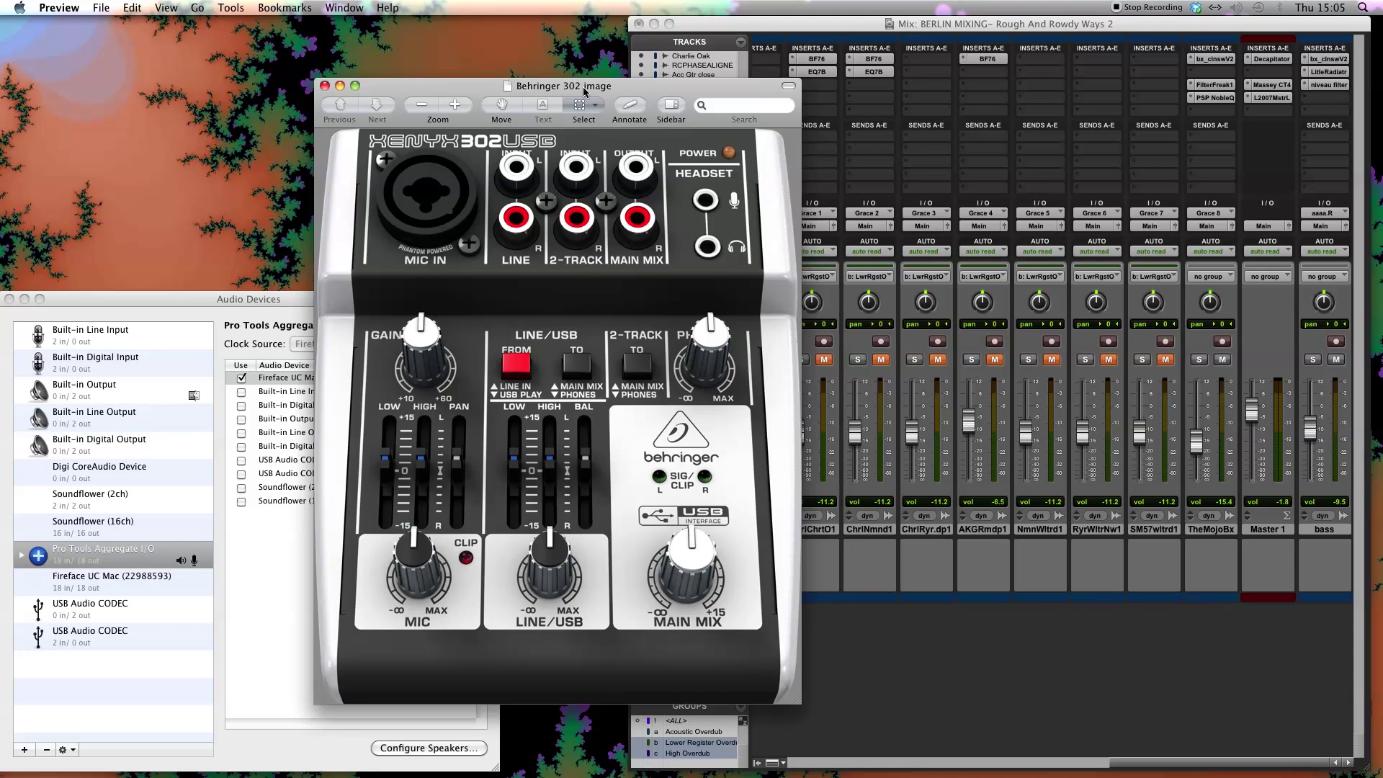
left_click_drag(585, 93, 589, 95)
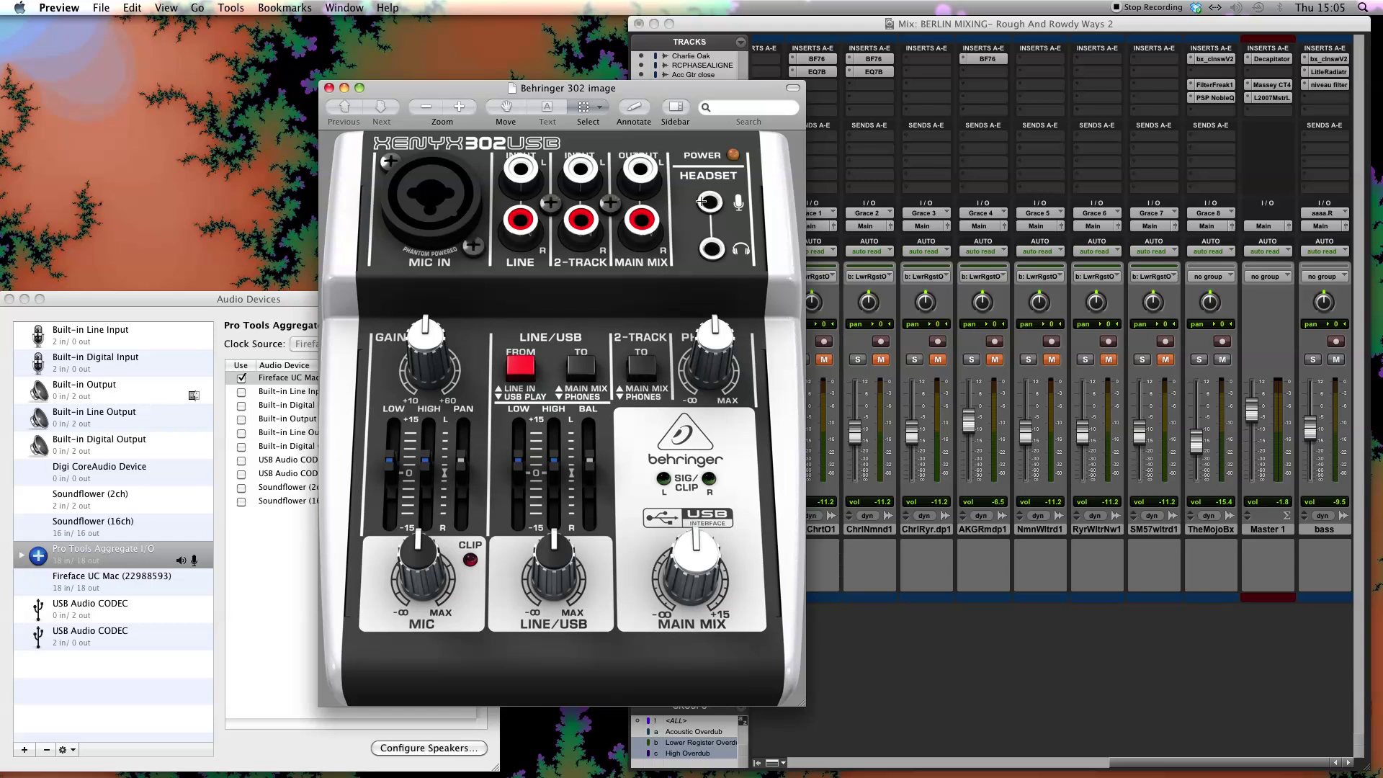
left_click_drag(669, 89, 480, 70)
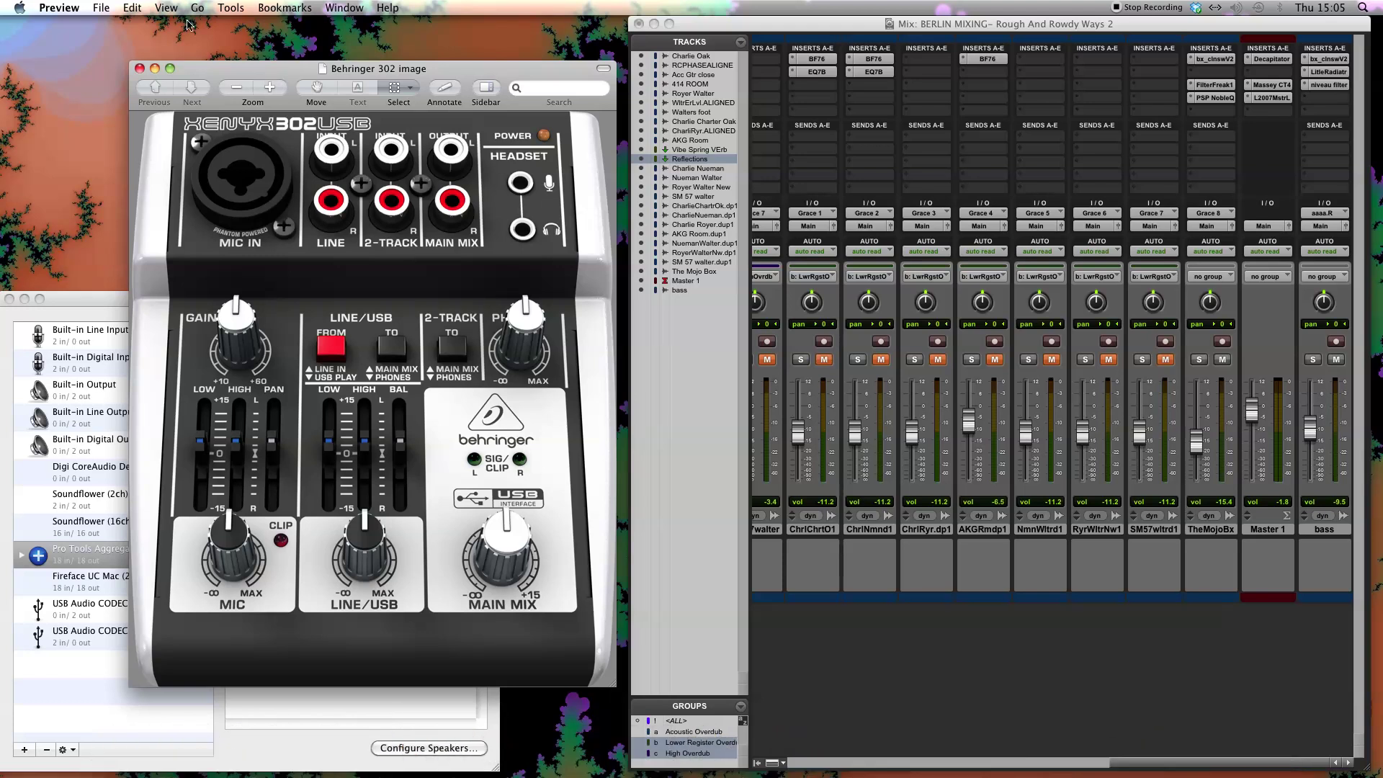
left_click_drag(249, 70, 265, 55)
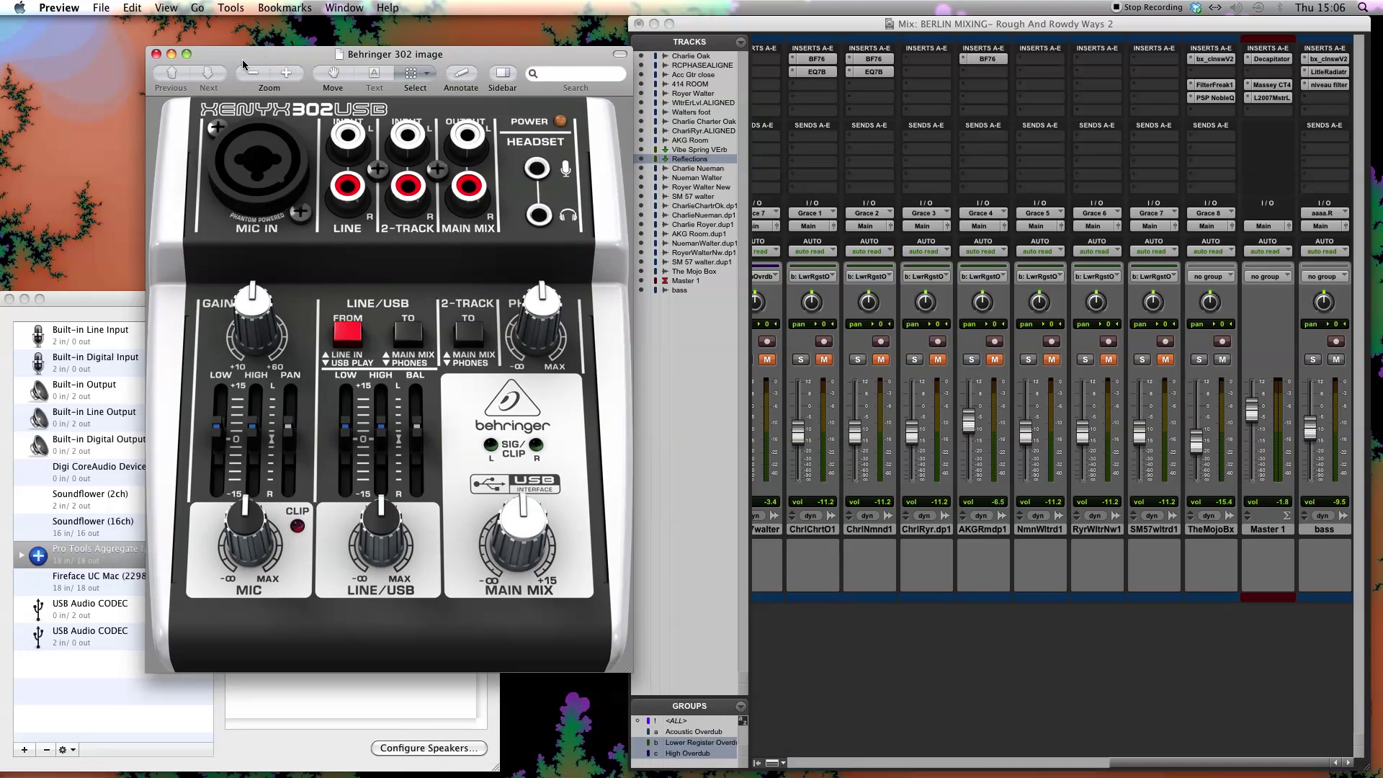
left_click(723, 24)
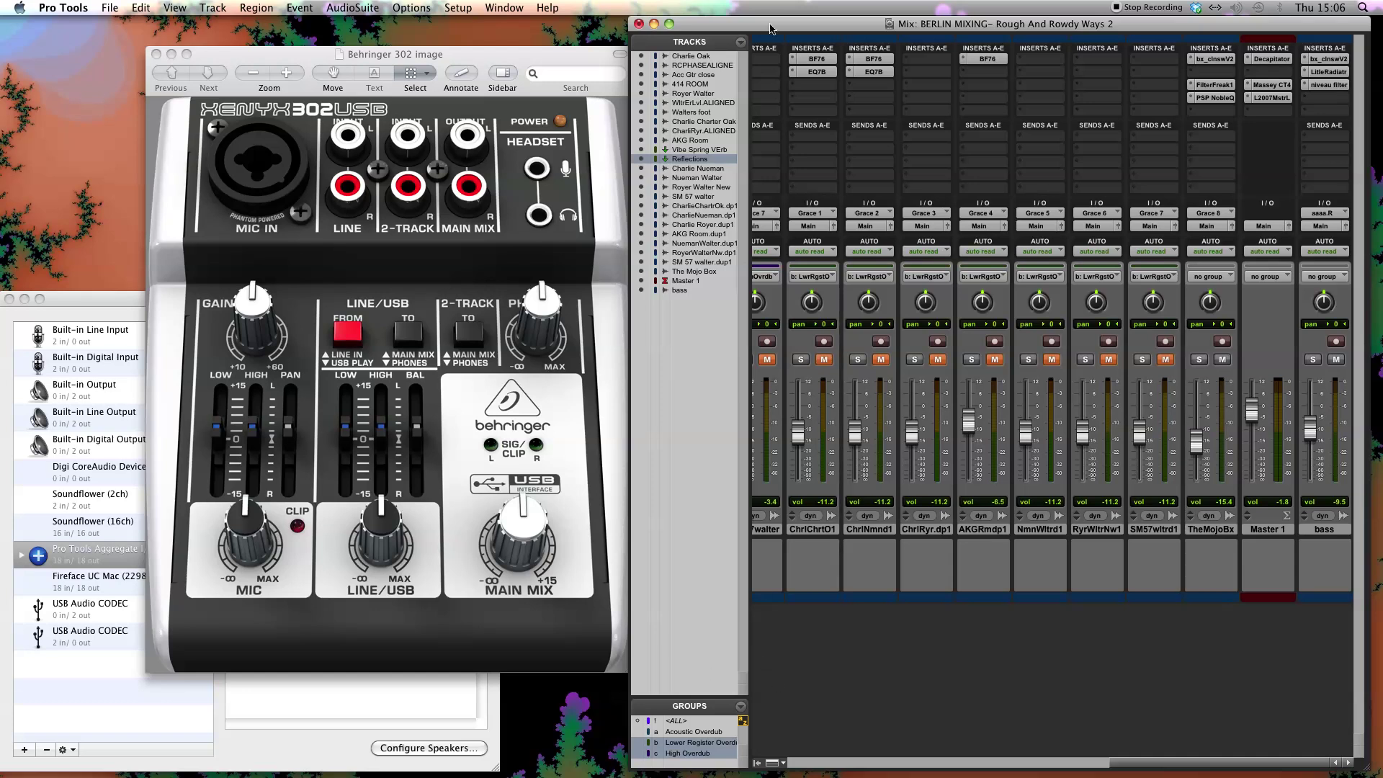
Step: Nudge the Mix window right and shift the Behringer 302 image right beside it
mouse_move(772, 25)
left_mouse_down()
mouse_move(727, 24)
mouse_move(784, 24)
left_mouse_up()
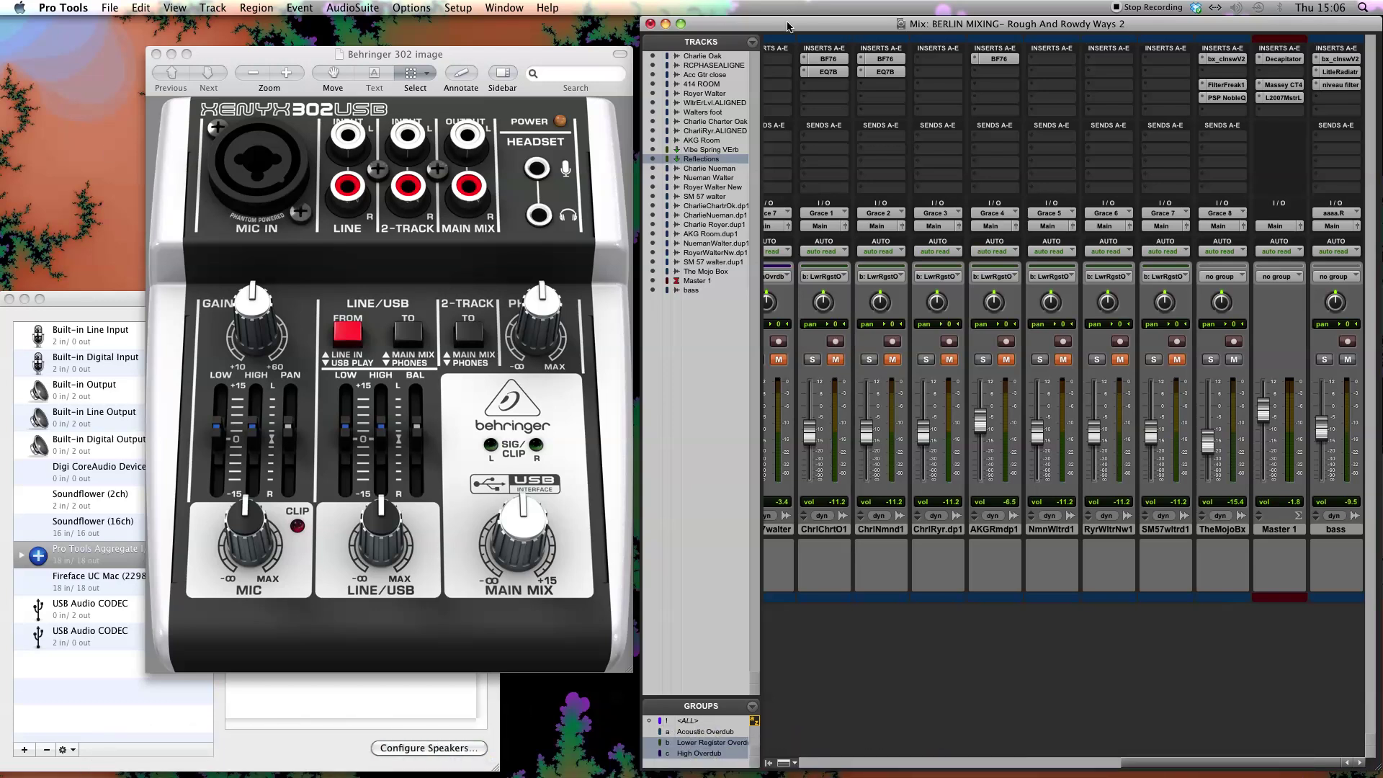
left_click_drag(534, 62, 550, 59)
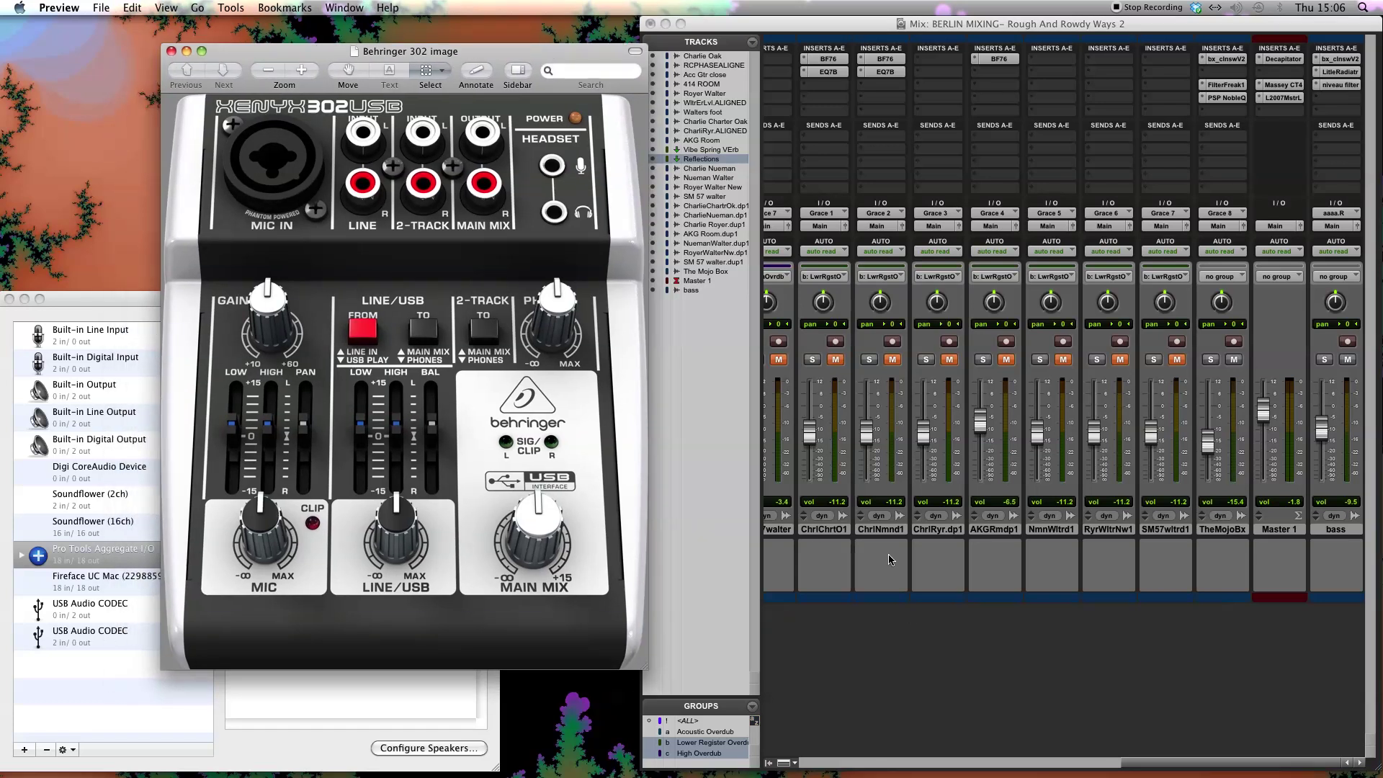
Step: Try placing the Behringer 302 image slightly left, then further right over the Pro Tools mixer
left_click(730, 69)
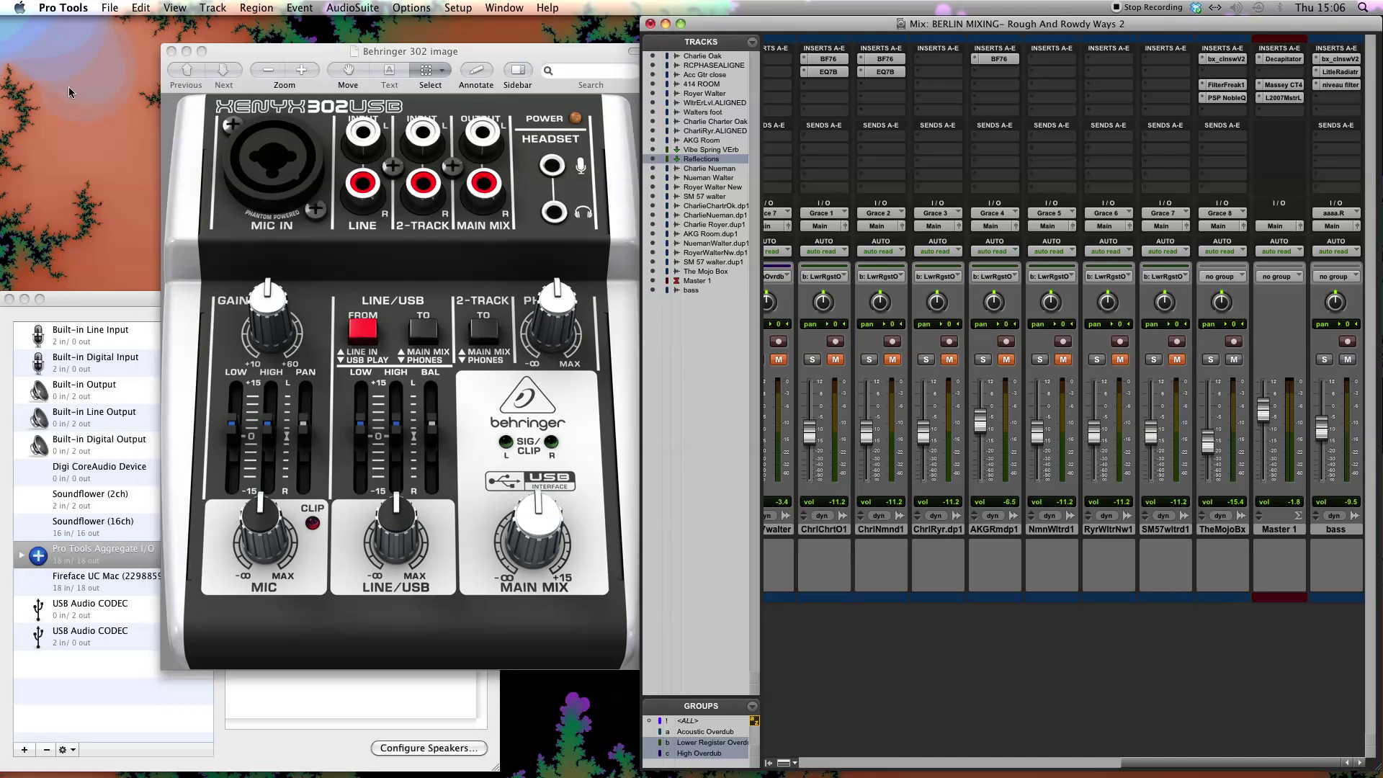
left_click_drag(242, 51, 205, 52)
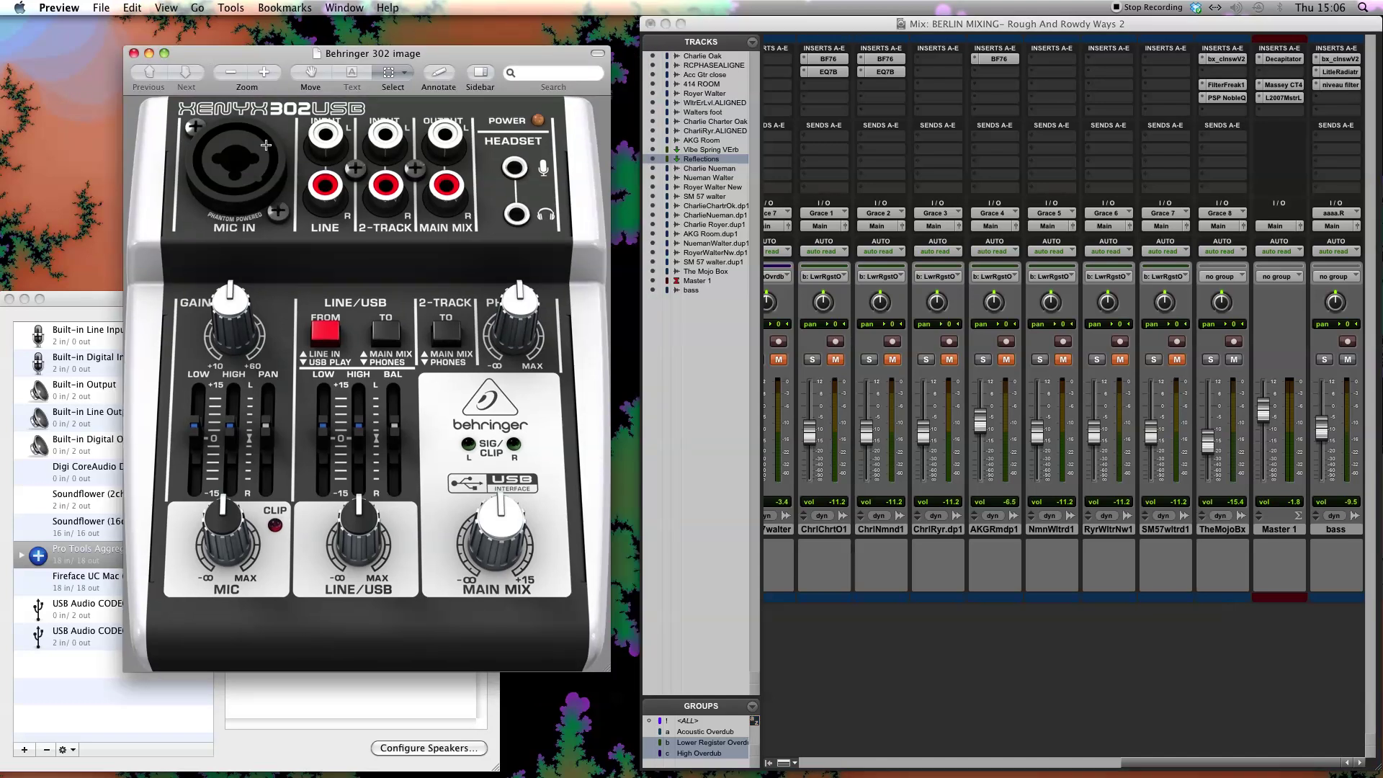
left_click_drag(376, 55, 481, 60)
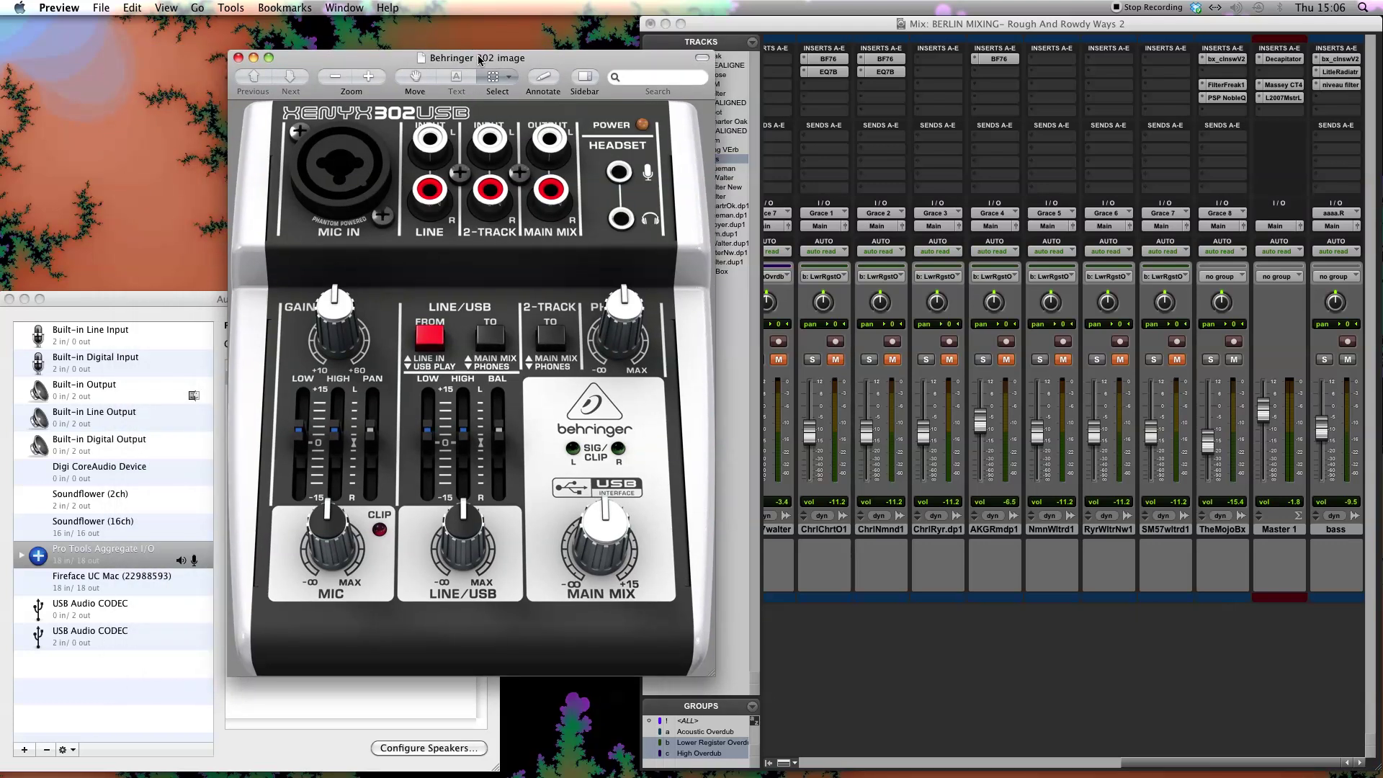
left_click_drag(480, 61, 545, 59)
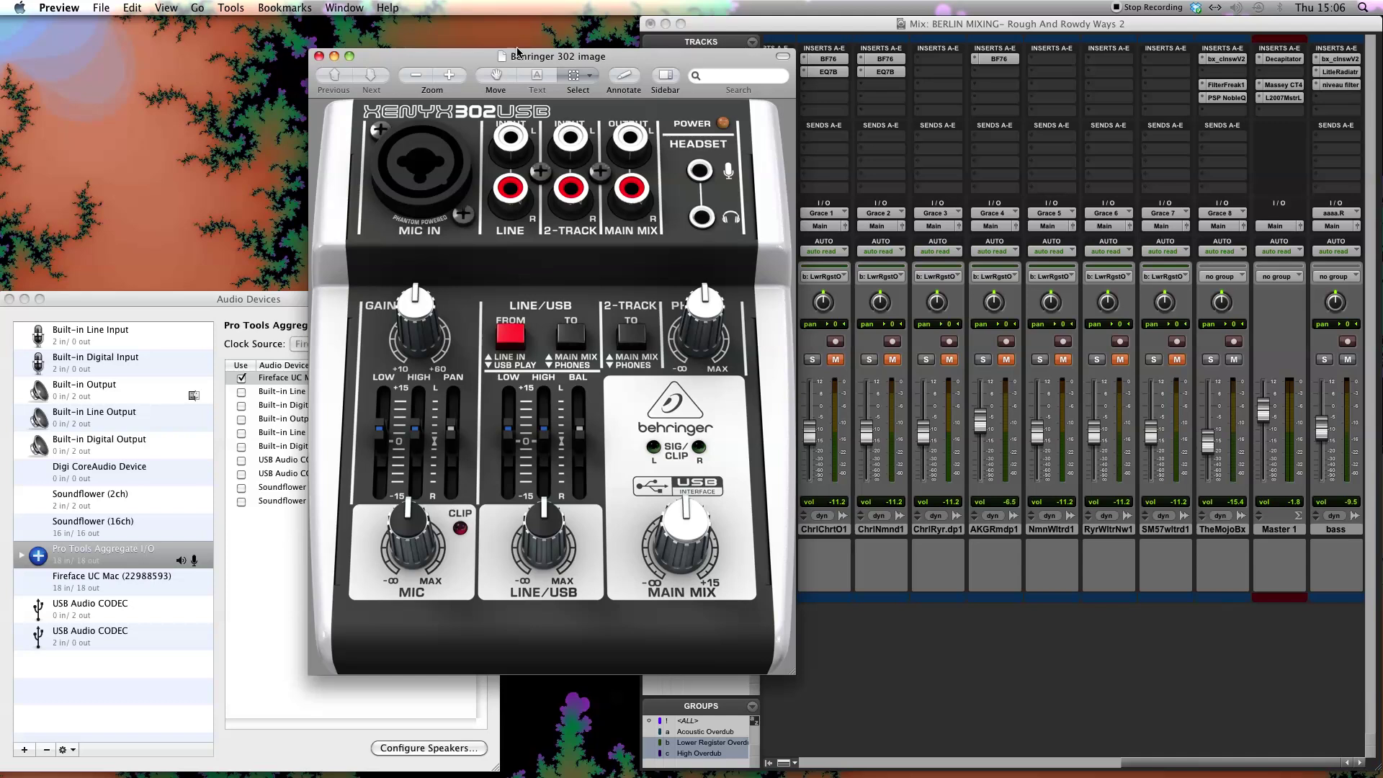
Step: Settle the Behringer 302 image at the far left, uncovering the Mix window's track list
left_click_drag(521, 57, 453, 43)
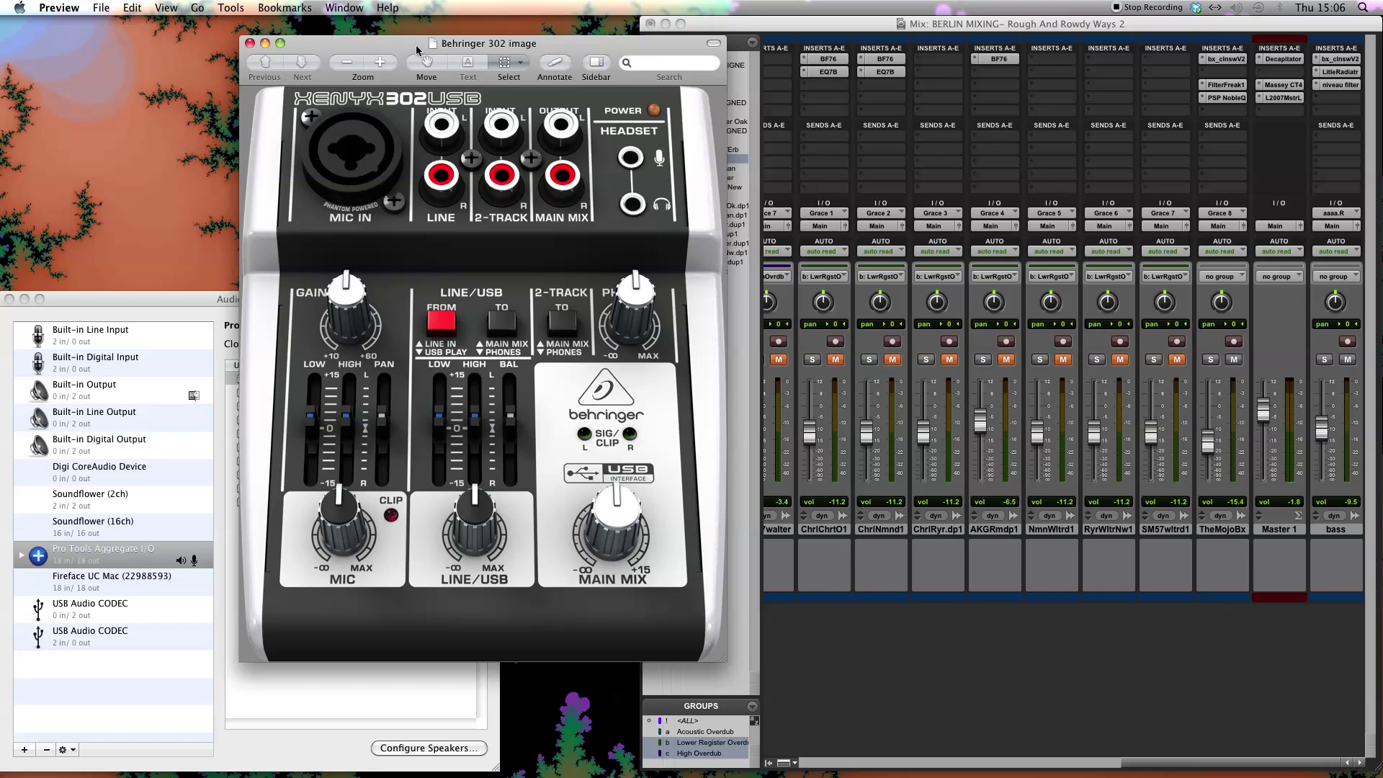
left_click_drag(414, 45, 551, 78)
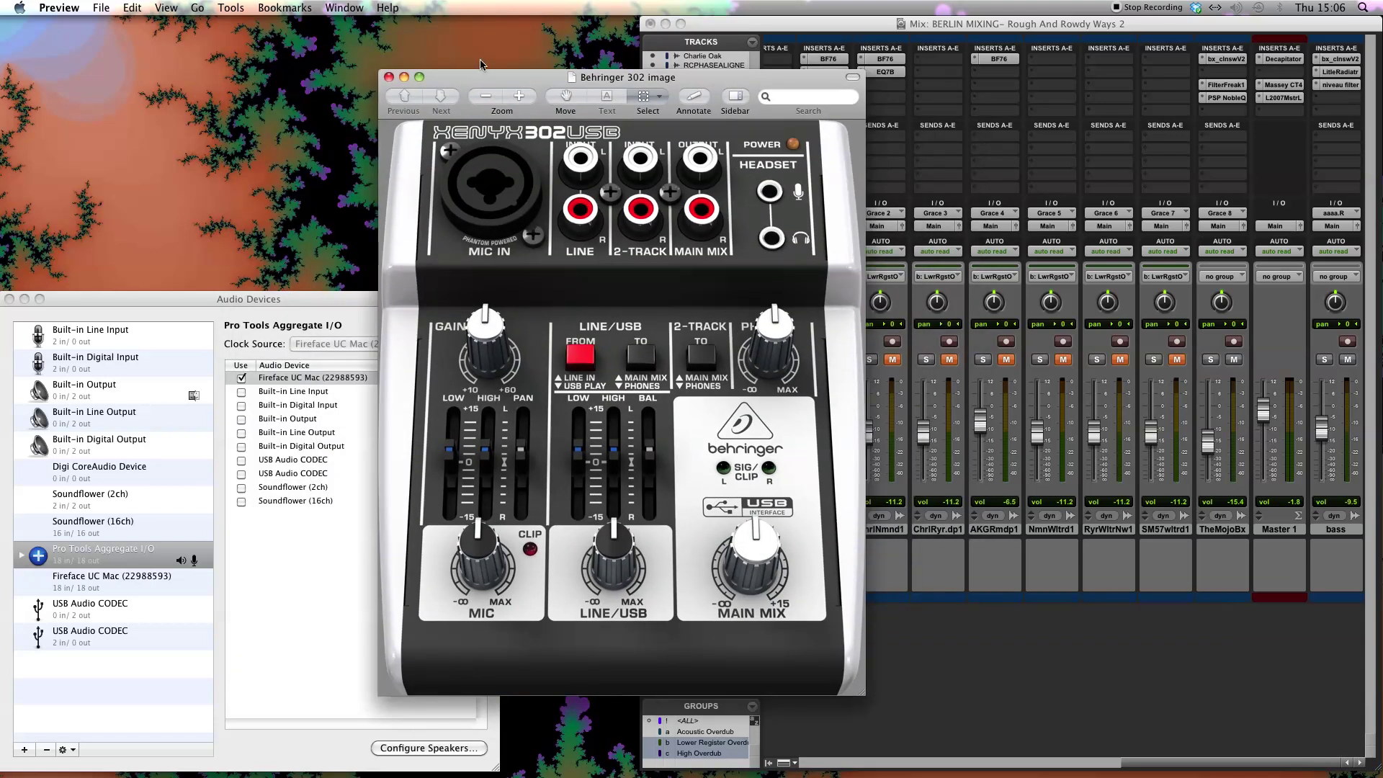
left_click_drag(452, 73, 179, 50)
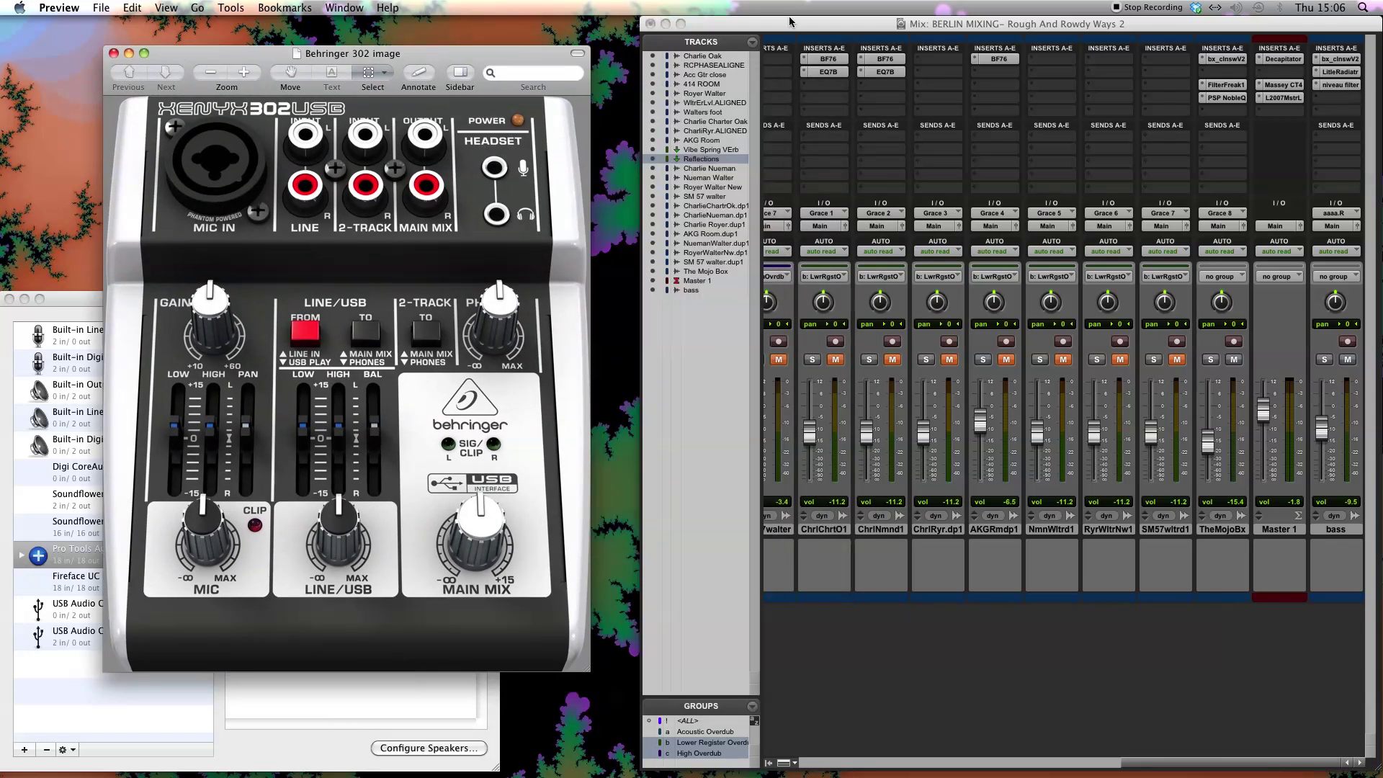
left_click_drag(789, 22, 796, 22)
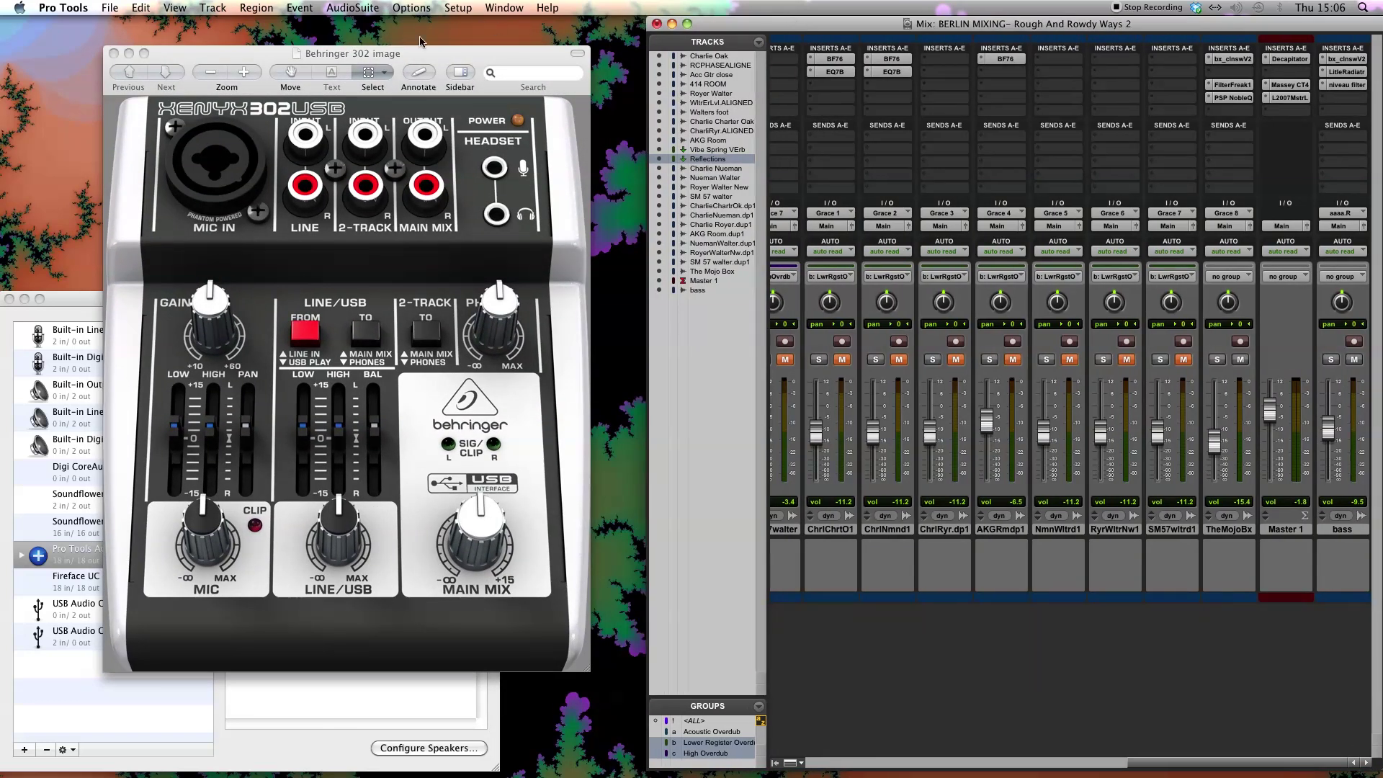
Step: Align and enlarge the Behringer 302 image, then bring the Pro Tools Mix window forward beside it
left_click_drag(399, 55, 442, 40)
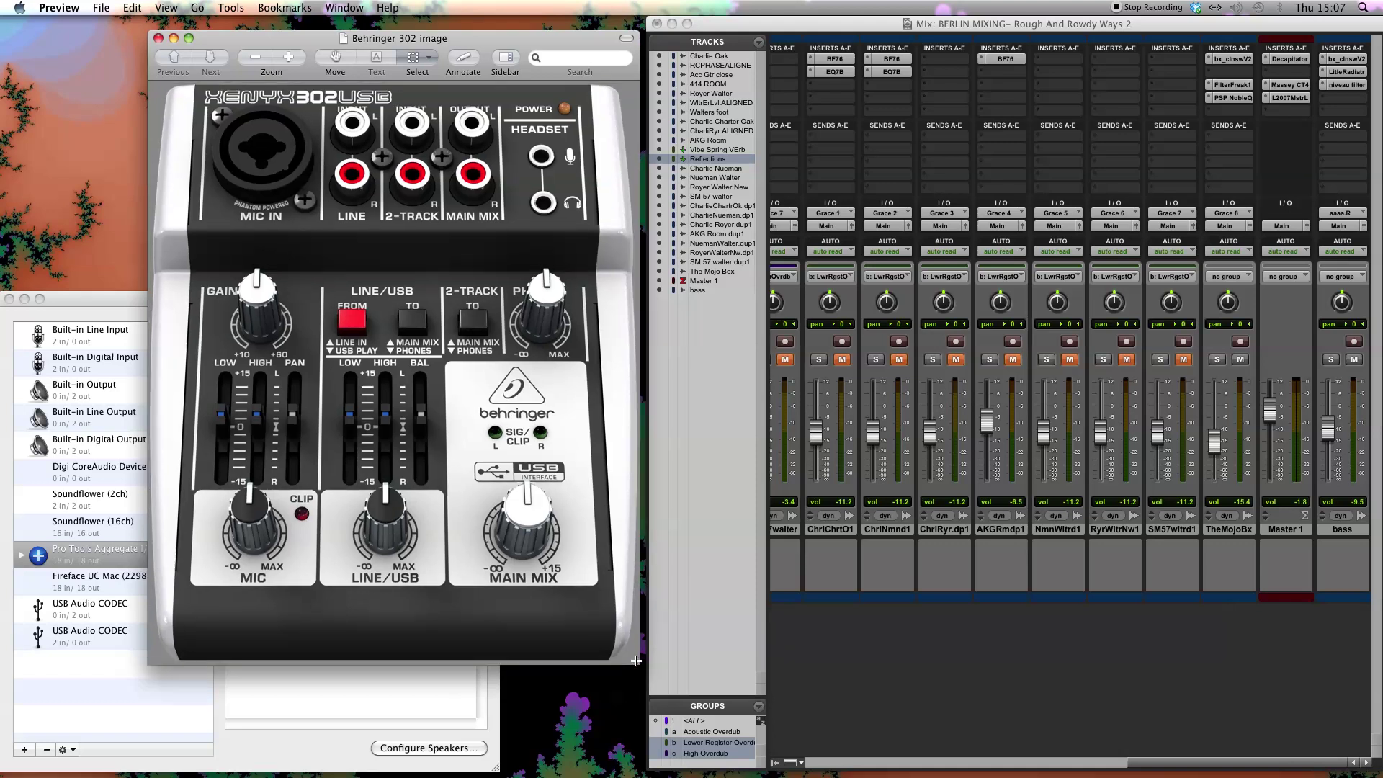
left_click_drag(632, 653, 653, 687)
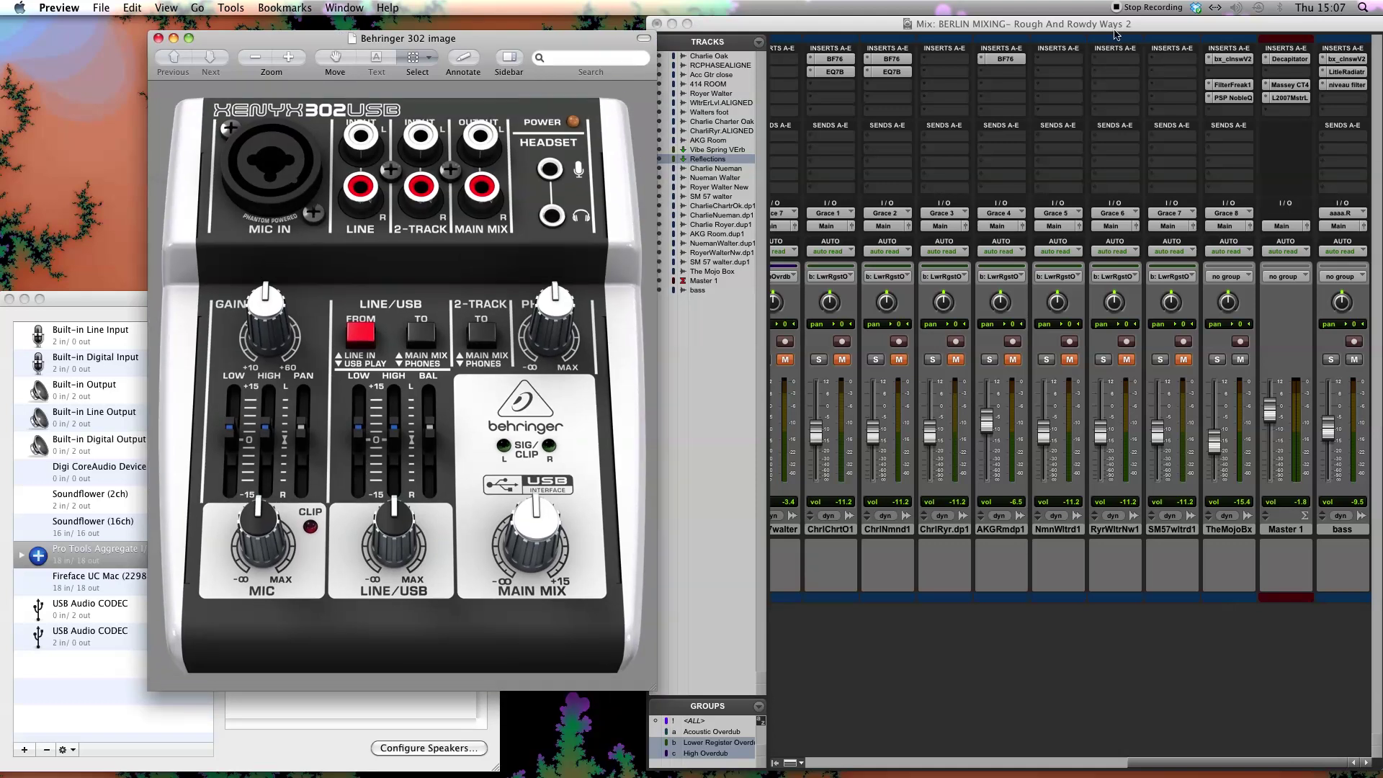
left_click(1116, 24)
left_click_drag(1113, 25, 1109, 24)
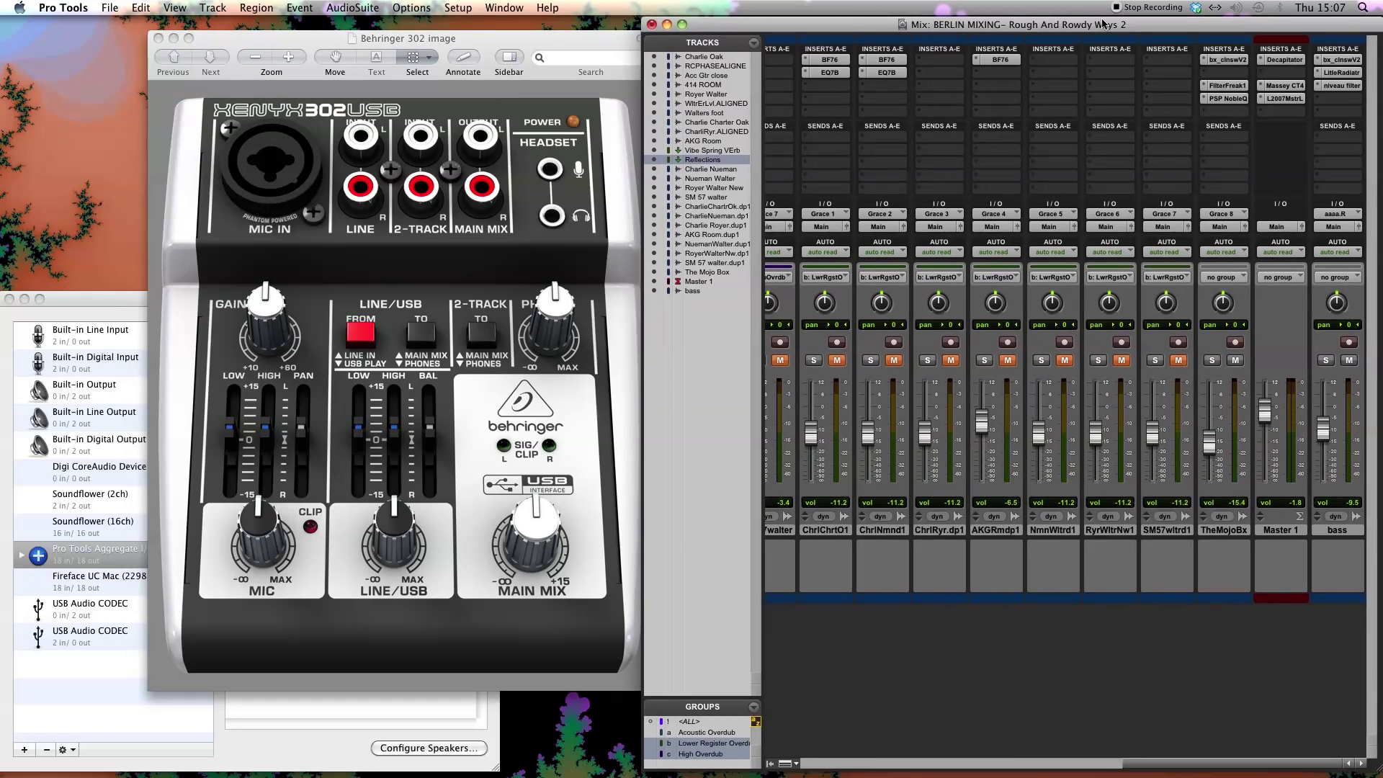
mouse_move(1022, 775)
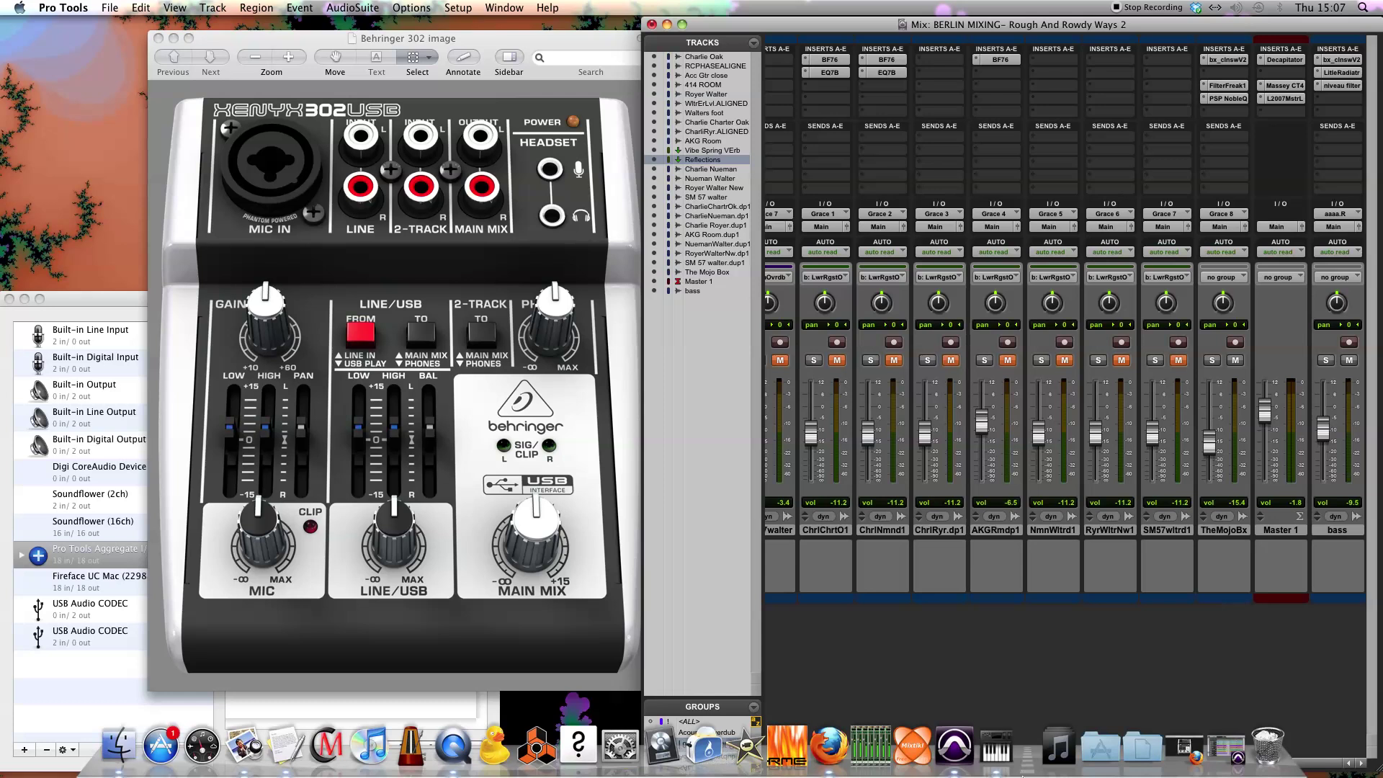